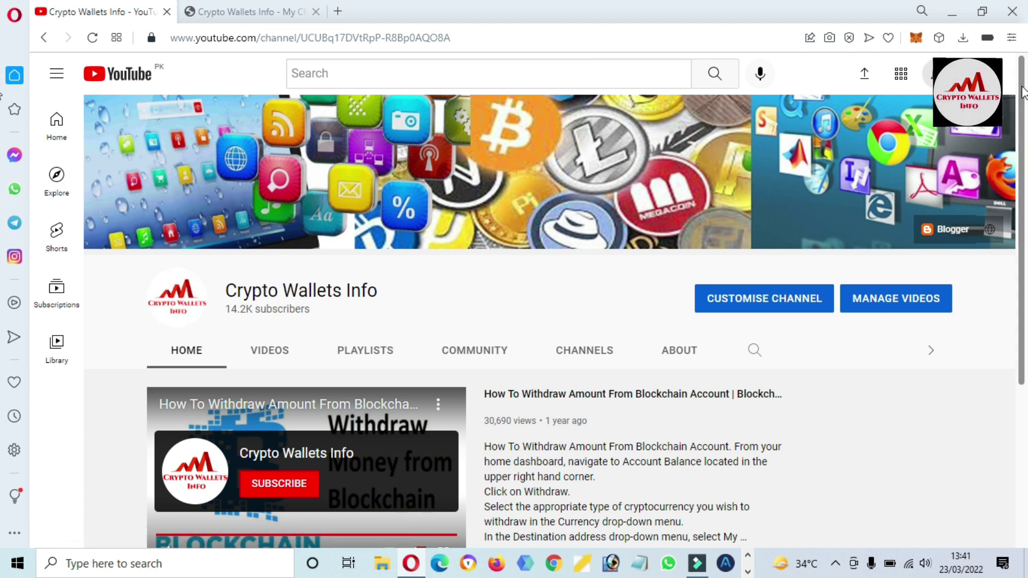
- Open a new browser tab and go to coinmarketcap.com
{"action": "left_click_drag", "start_coordinate": [1022, 97], "coordinate": [1023, 311]}
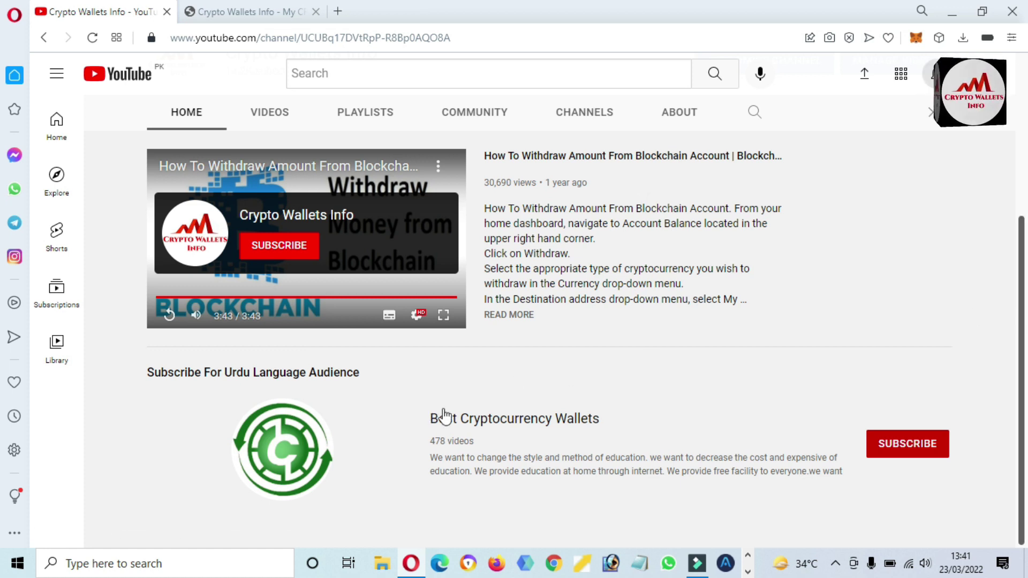
{"action": "scroll", "coordinate": [161, 214], "scroll_direction": "up", "scroll_amount": 5}
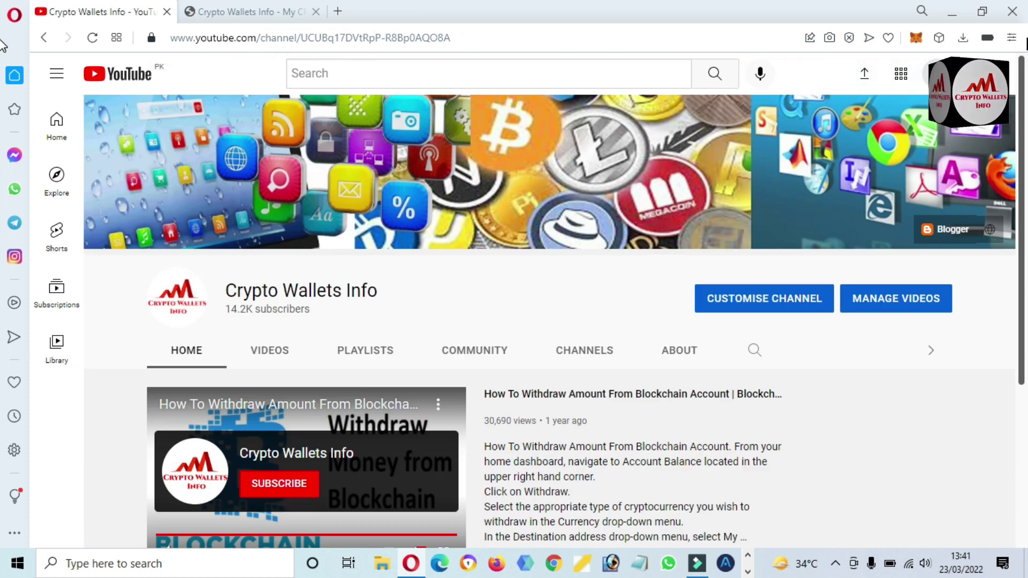
{"action": "left_click", "coordinate": [212, 6]}
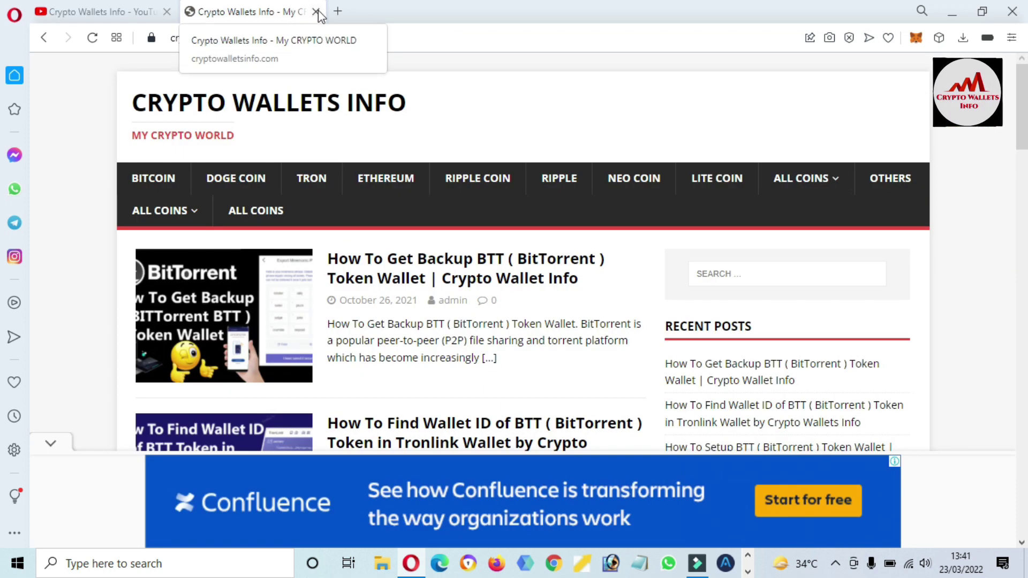
{"action": "left_click", "coordinate": [336, 12]}
{"action": "type", "text": "coinmarketcap.com"}
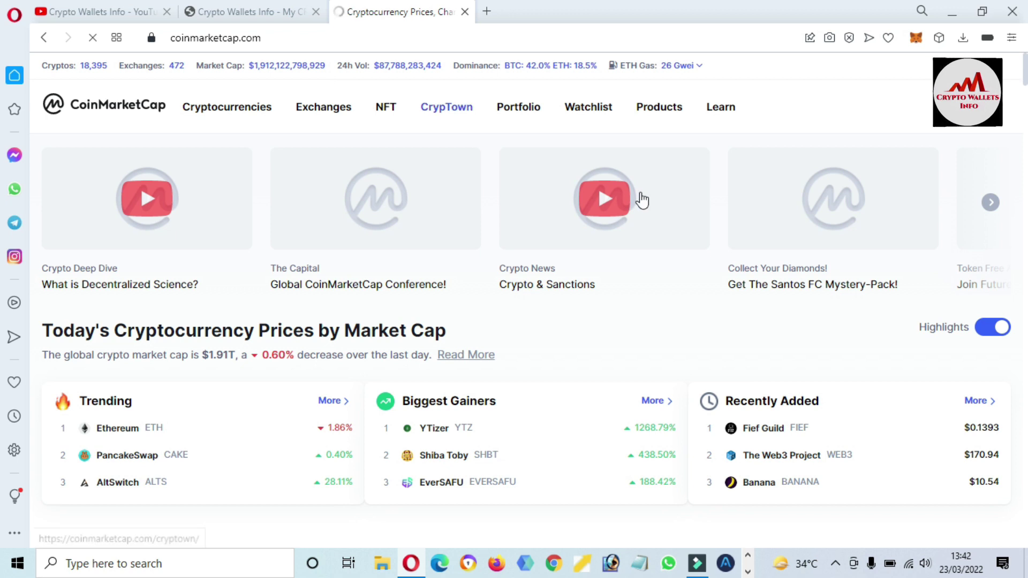
- Scroll the CoinMarketCap price table down to SXP at rank 100 and highlight it
{"action": "scroll", "coordinate": [2, 77], "scroll_direction": "down", "scroll_amount": 4}
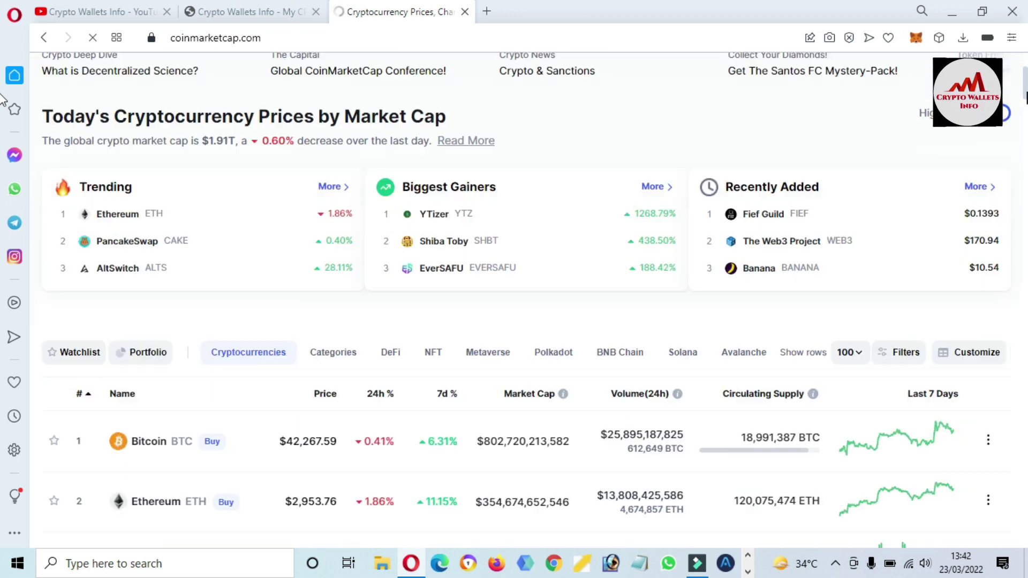
{"action": "scroll", "coordinate": [3, 89], "scroll_direction": "down", "scroll_amount": 2}
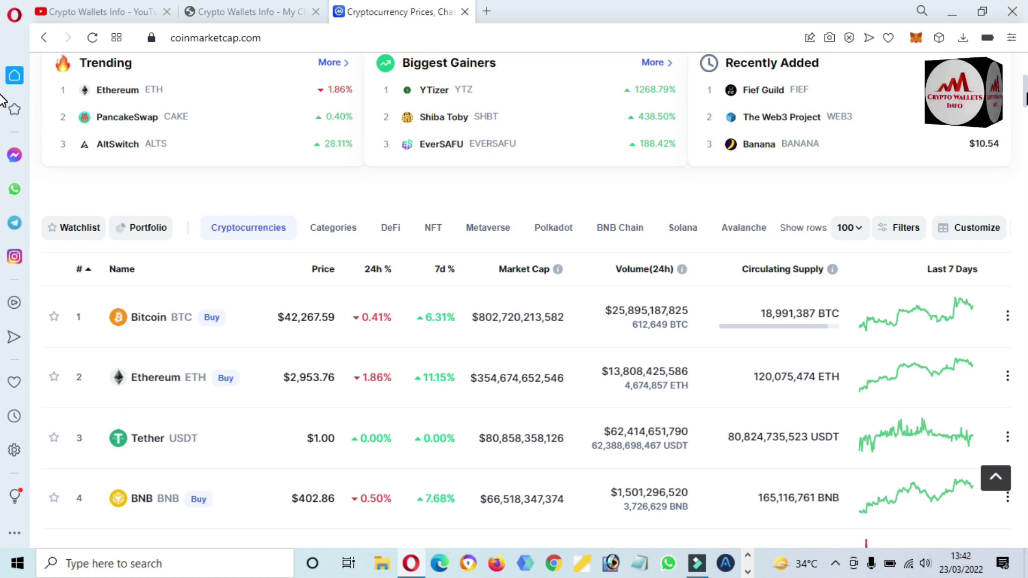
{"action": "scroll", "coordinate": [1, 99], "scroll_direction": "down", "scroll_amount": 1}
{"action": "scroll", "coordinate": [2, 99], "scroll_direction": "down", "scroll_amount": 4}
{"action": "scroll", "coordinate": [2, 139], "scroll_direction": "down", "scroll_amount": 11}
{"action": "scroll", "coordinate": [3, 190], "scroll_direction": "down", "scroll_amount": 8}
{"action": "scroll", "coordinate": [2, 198], "scroll_direction": "down", "scroll_amount": 3}
{"action": "scroll", "coordinate": [2, 215], "scroll_direction": "down", "scroll_amount": 3}
{"action": "scroll", "coordinate": [2, 252], "scroll_direction": "down", "scroll_amount": 10}
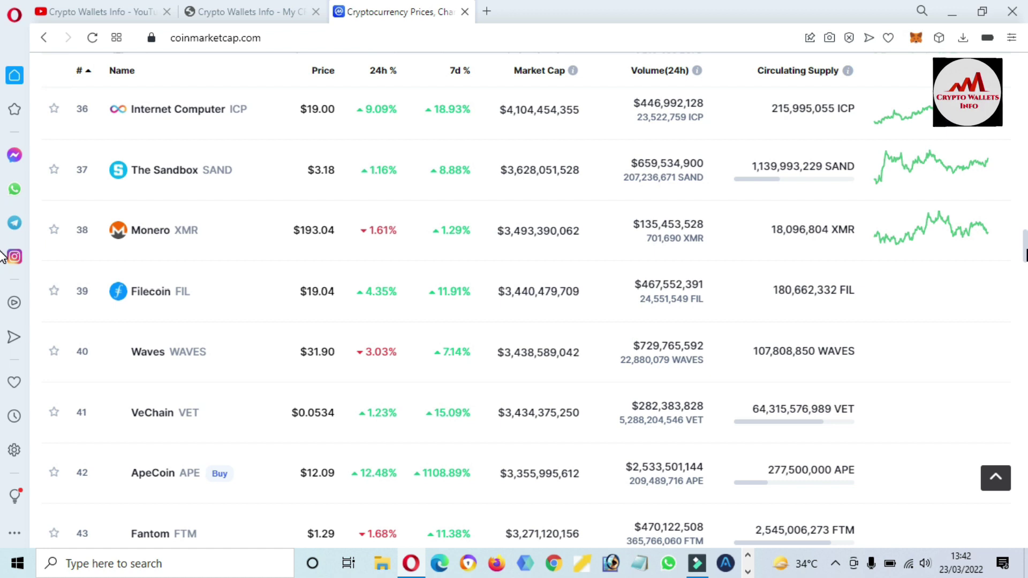
{"action": "scroll", "coordinate": [2, 258], "scroll_direction": "down", "scroll_amount": 1}
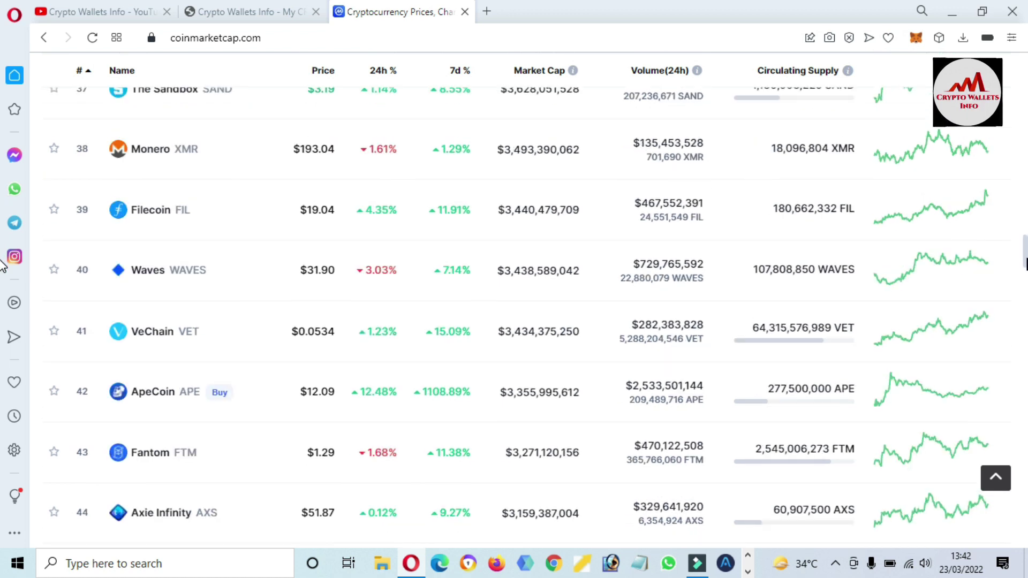
{"action": "scroll", "coordinate": [2, 263], "scroll_direction": "down", "scroll_amount": 2}
{"action": "scroll", "coordinate": [2, 273], "scroll_direction": "down", "scroll_amount": 1}
{"action": "scroll", "coordinate": [2, 278], "scroll_direction": "down", "scroll_amount": 2}
{"action": "scroll", "coordinate": [3, 289], "scroll_direction": "down", "scroll_amount": 1}
{"action": "scroll", "coordinate": [2, 300], "scroll_direction": "down", "scroll_amount": 4}
{"action": "scroll", "coordinate": [3, 316], "scroll_direction": "down", "scroll_amount": 3}
{"action": "scroll", "coordinate": [1, 322], "scroll_direction": "down", "scroll_amount": 1}
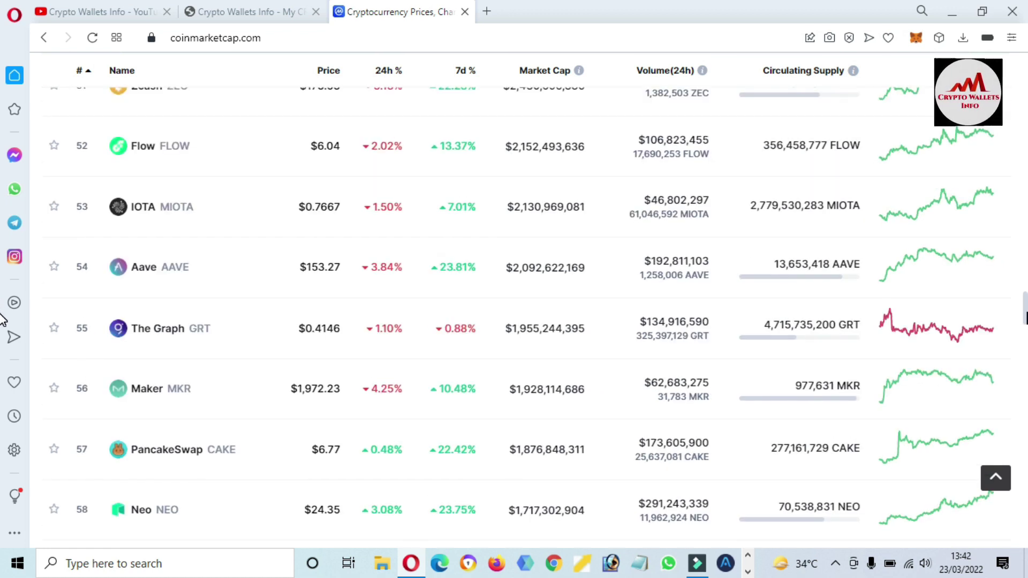
{"action": "scroll", "coordinate": [1, 326], "scroll_direction": "down", "scroll_amount": 3}
{"action": "scroll", "coordinate": [1, 369], "scroll_direction": "down", "scroll_amount": 7}
{"action": "scroll", "coordinate": [2, 407], "scroll_direction": "down", "scroll_amount": 5}
{"action": "scroll", "coordinate": [2, 439], "scroll_direction": "down", "scroll_amount": 15}
{"action": "scroll", "coordinate": [2, 450], "scroll_direction": "down", "scroll_amount": 6}
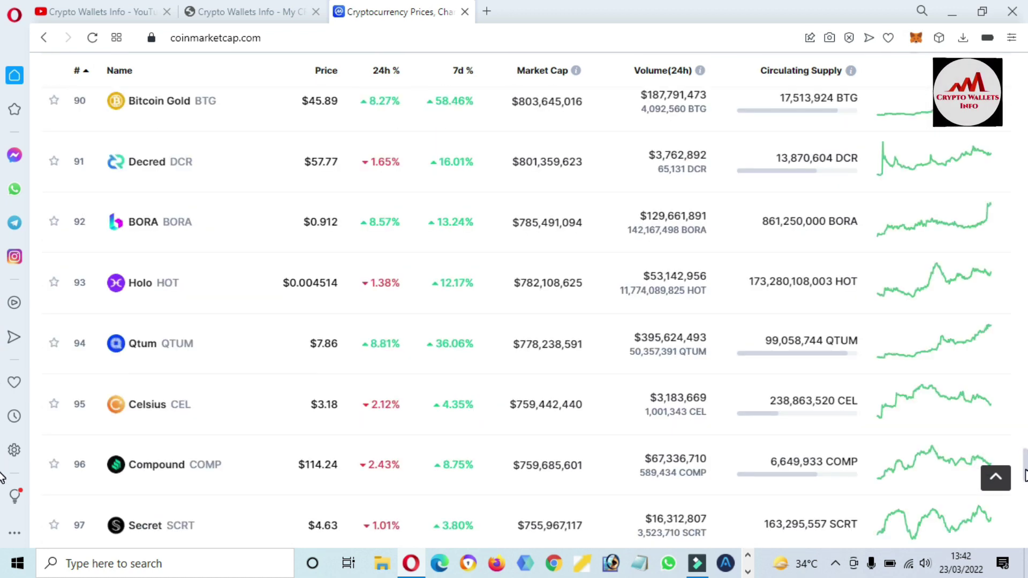
{"action": "scroll", "coordinate": [2, 479], "scroll_direction": "down", "scroll_amount": 4}
{"action": "scroll", "coordinate": [2, 484], "scroll_direction": "down", "scroll_amount": 6}
{"action": "scroll", "coordinate": [2, 490], "scroll_direction": "up", "scroll_amount": 6}
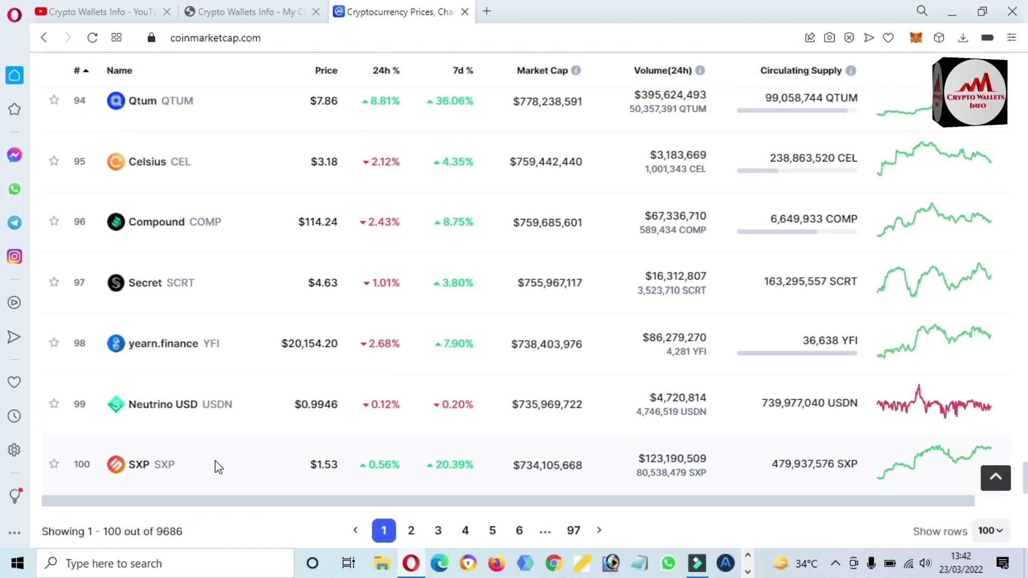
{"action": "left_click_drag", "start_coordinate": [198, 472], "coordinate": [149, 471]}
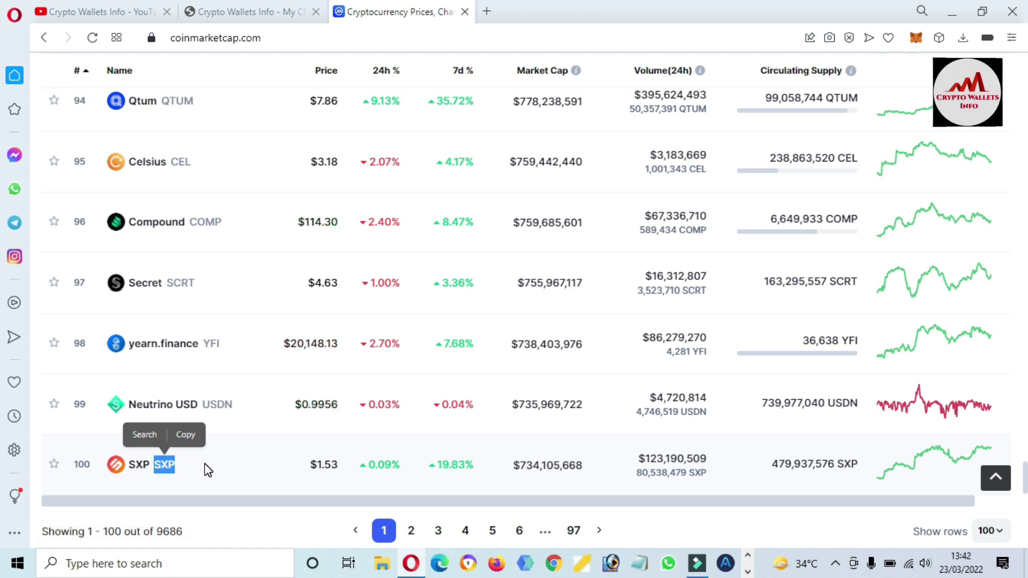
- Open the SXP coin detail page and scroll down to its price chart
{"action": "left_click", "coordinate": [140, 465]}
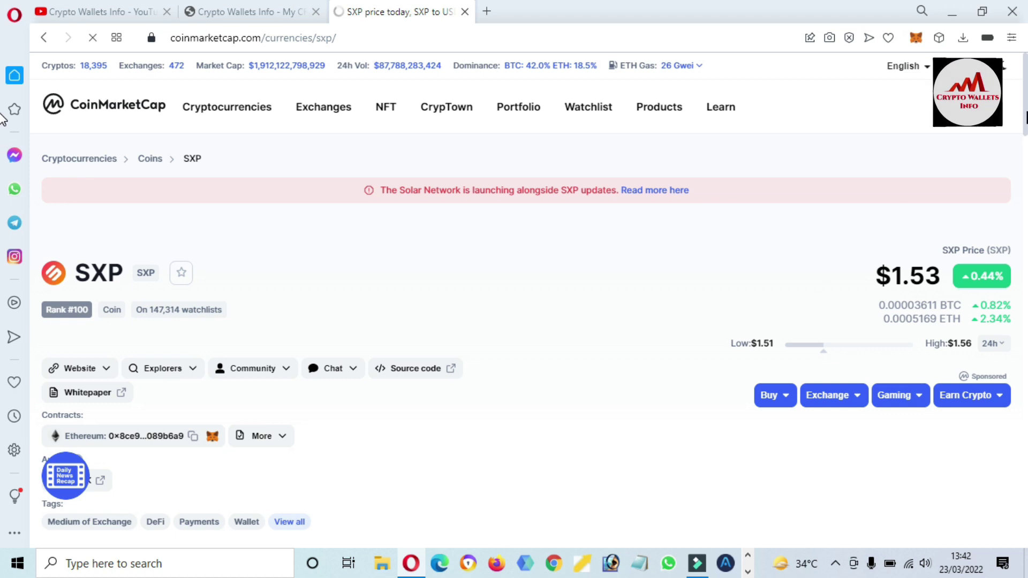
{"action": "scroll", "coordinate": [2, 134], "scroll_direction": "down", "scroll_amount": 3}
{"action": "scroll", "coordinate": [3, 161], "scroll_direction": "down", "scroll_amount": 3}
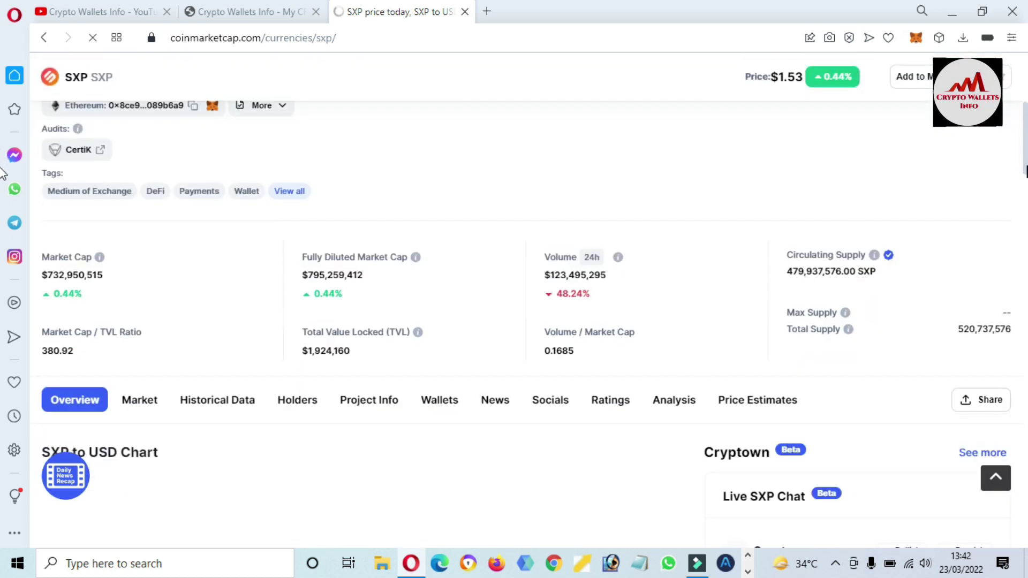
{"action": "scroll", "coordinate": [3, 182], "scroll_direction": "down", "scroll_amount": 3}
{"action": "scroll", "coordinate": [2, 182], "scroll_direction": "down", "scroll_amount": 3}
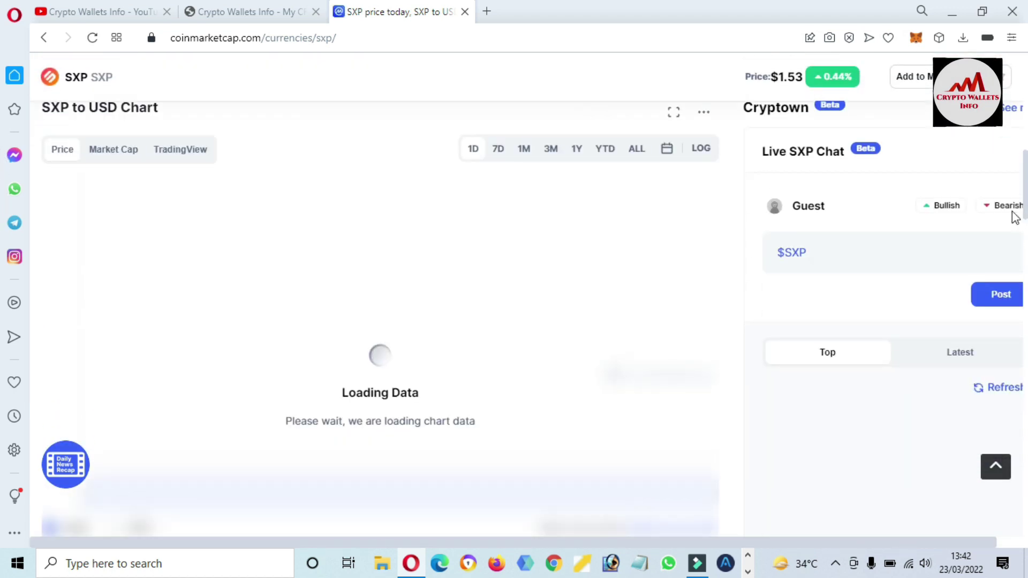
- Show SXP's ALL-time price history and scroll down to its About/Founders background
{"action": "left_click", "coordinate": [648, 153]}
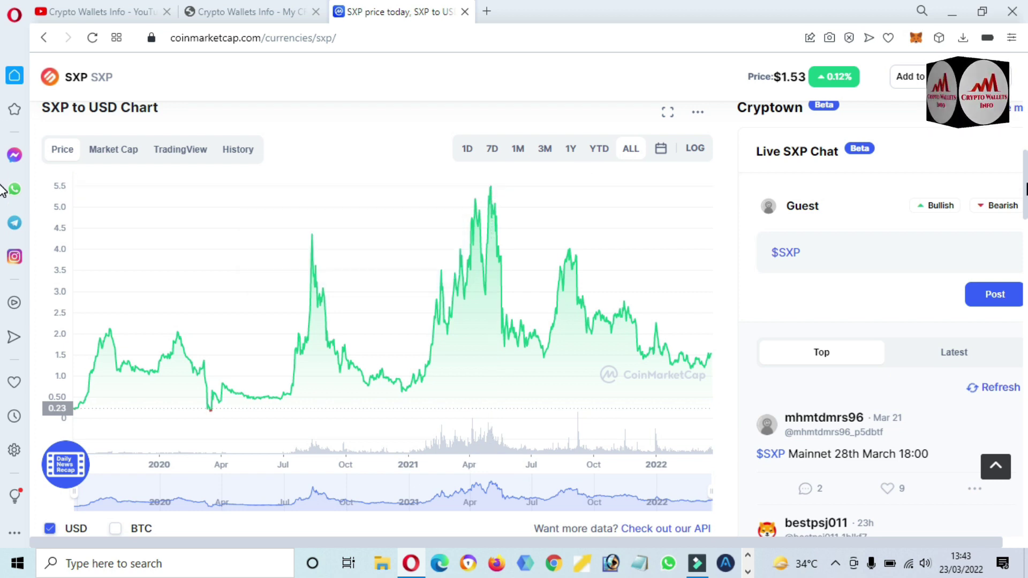
{"action": "scroll", "coordinate": [2, 214], "scroll_direction": "down", "scroll_amount": 10}
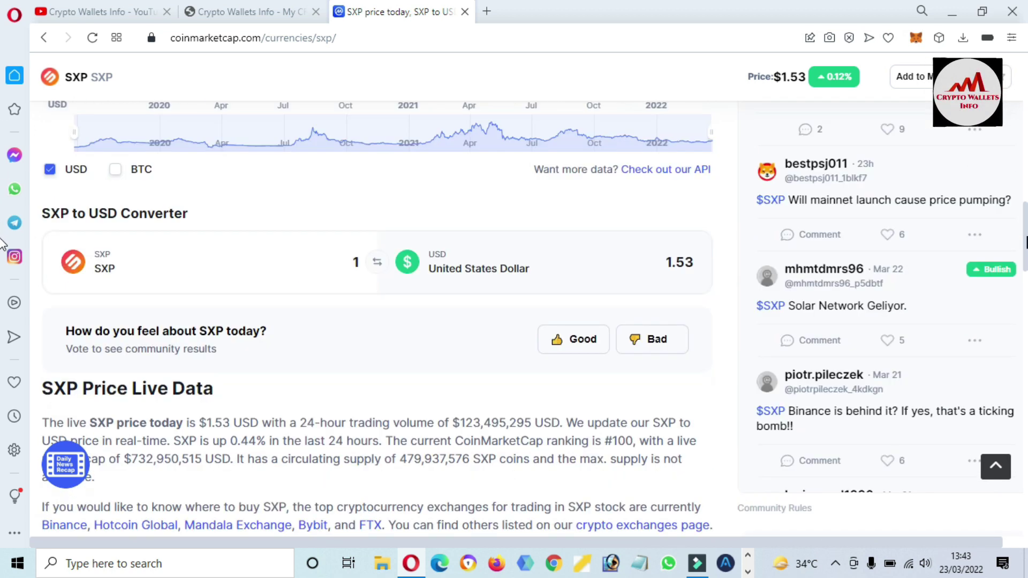
{"action": "scroll", "coordinate": [3, 268], "scroll_direction": "down", "scroll_amount": 10}
{"action": "scroll", "coordinate": [3, 321], "scroll_direction": "down", "scroll_amount": 1}
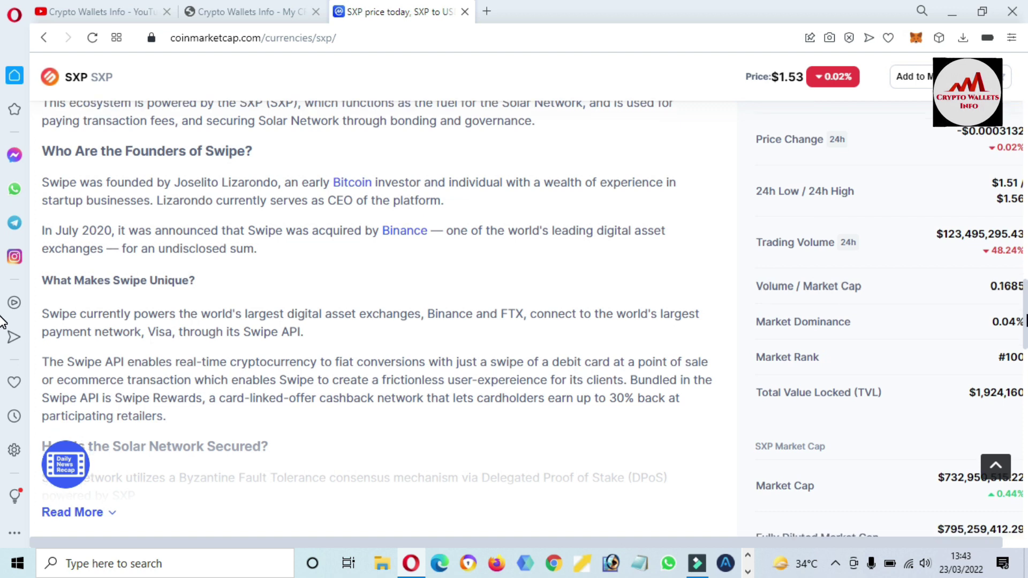
- Review SXP's Markets and News sections, then return to the top of the page
{"action": "scroll", "coordinate": [3, 321], "scroll_direction": "down", "scroll_amount": 10}
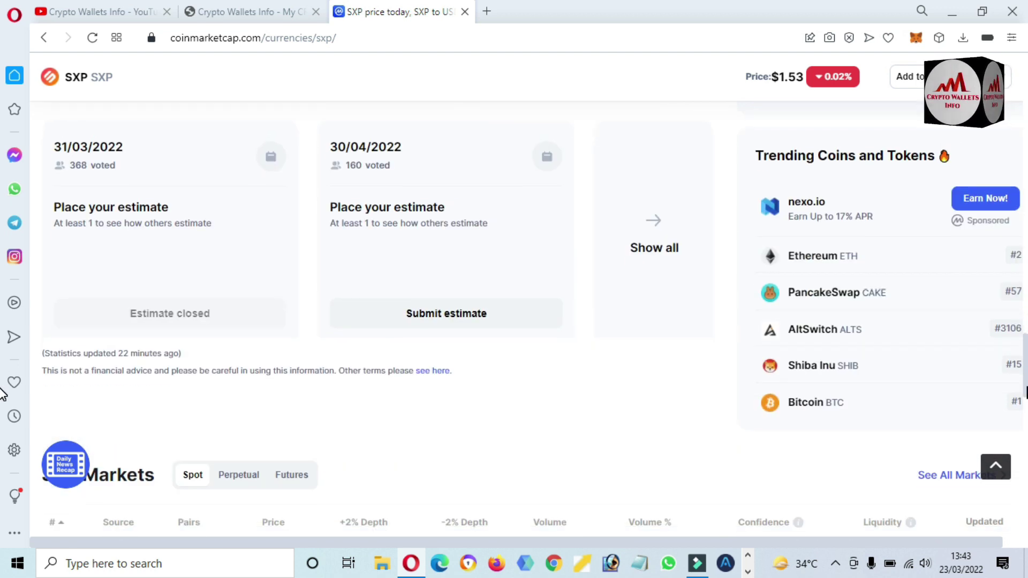
{"action": "scroll", "coordinate": [2, 408], "scroll_direction": "down", "scroll_amount": 8}
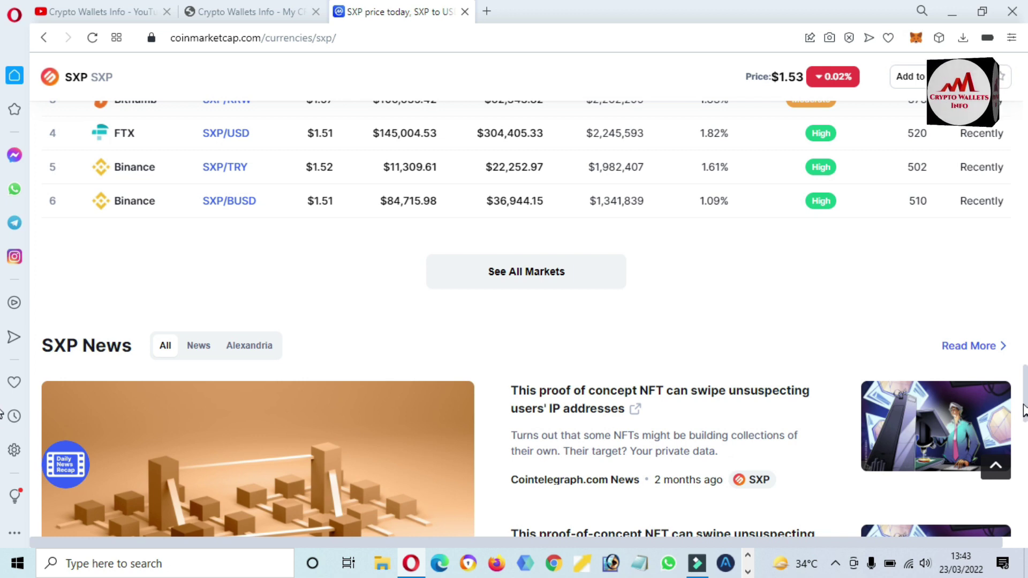
{"action": "scroll", "coordinate": [3, 406], "scroll_direction": "up", "scroll_amount": 2}
{"action": "scroll", "coordinate": [2, 391], "scroll_direction": "up", "scroll_amount": 2}
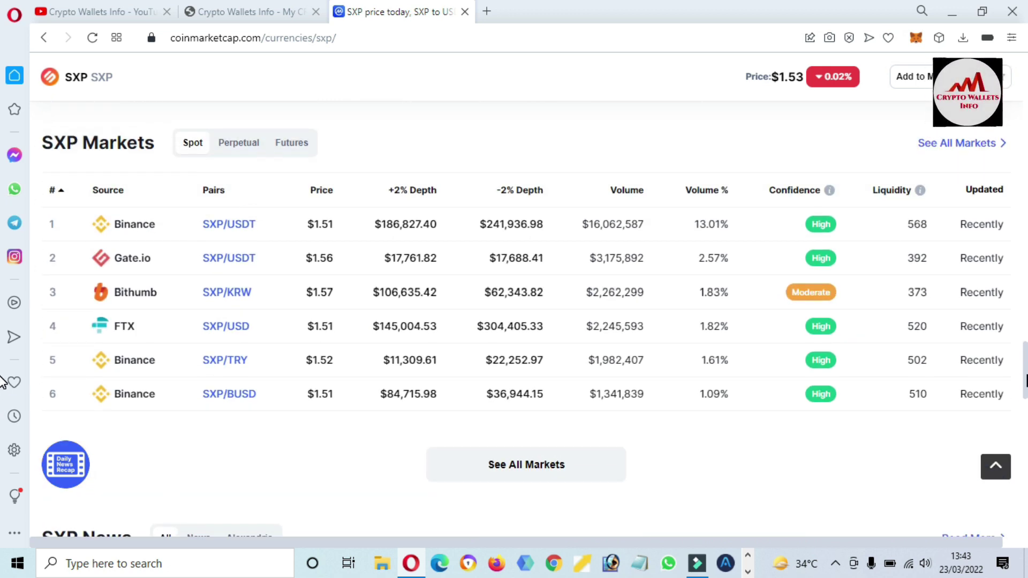
{"action": "scroll", "coordinate": [3, 381], "scroll_direction": "down", "scroll_amount": 8}
{"action": "scroll", "coordinate": [3, 381], "scroll_direction": "down", "scroll_amount": 1}
{"action": "scroll", "coordinate": [2, 381], "scroll_direction": "down", "scroll_amount": 7}
{"action": "scroll", "coordinate": [1020, 434], "scroll_direction": "up", "scroll_amount": 8}
{"action": "scroll", "coordinate": [1020, 434], "scroll_direction": "up", "scroll_amount": 1}
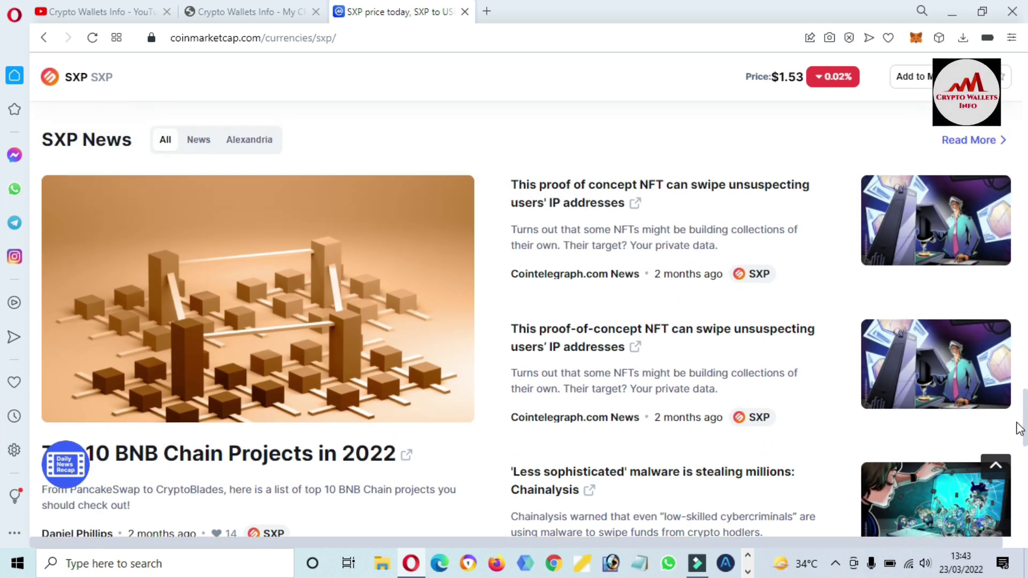
{"action": "scroll", "coordinate": [1020, 428], "scroll_direction": "up", "scroll_amount": 1}
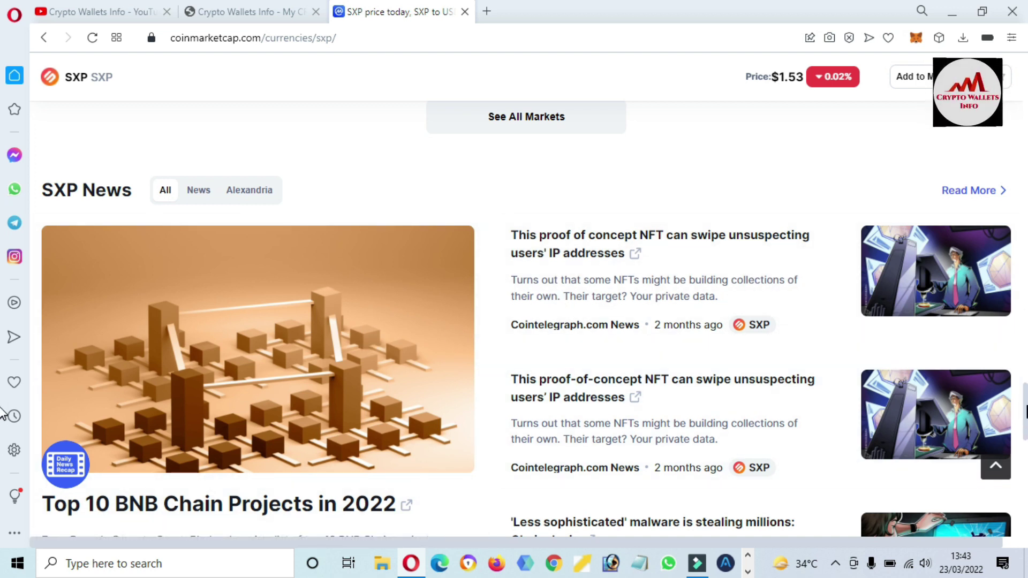
{"action": "scroll", "coordinate": [3, 412], "scroll_direction": "up", "scroll_amount": 10}
{"action": "scroll", "coordinate": [3, 268], "scroll_direction": "up", "scroll_amount": 8}
{"action": "scroll", "coordinate": [3, 171], "scroll_direction": "up", "scroll_amount": 5}
{"action": "scroll", "coordinate": [3, 114], "scroll_direction": "up", "scroll_amount": 2}
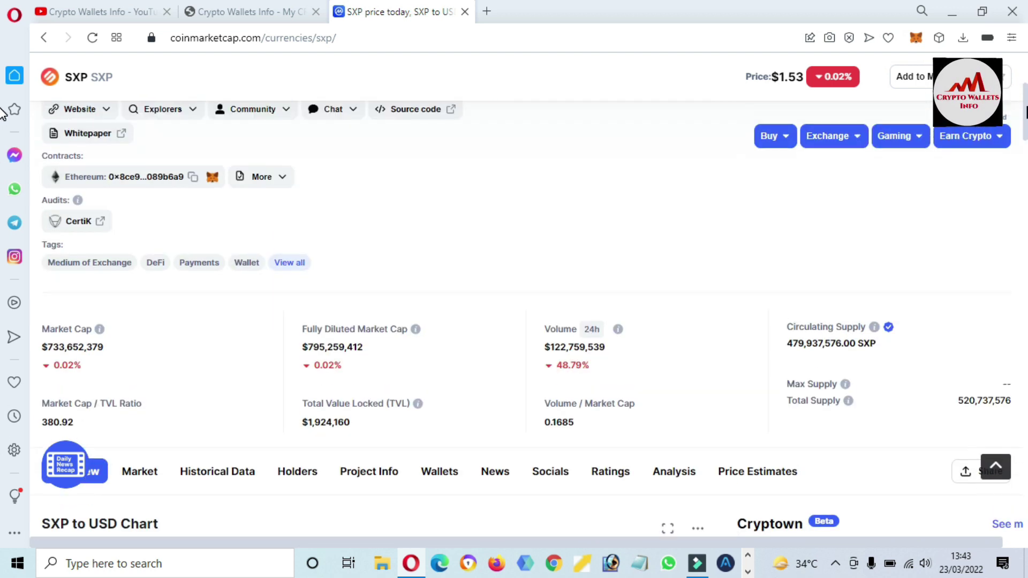
{"action": "mouse_move", "coordinate": [79, 109]}
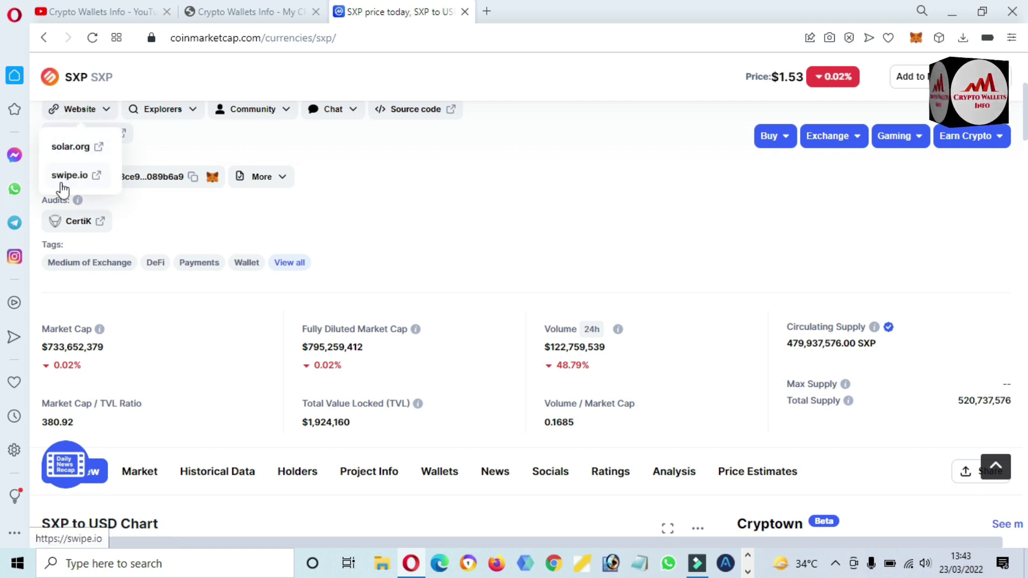
{"action": "left_click", "coordinate": [74, 150]}
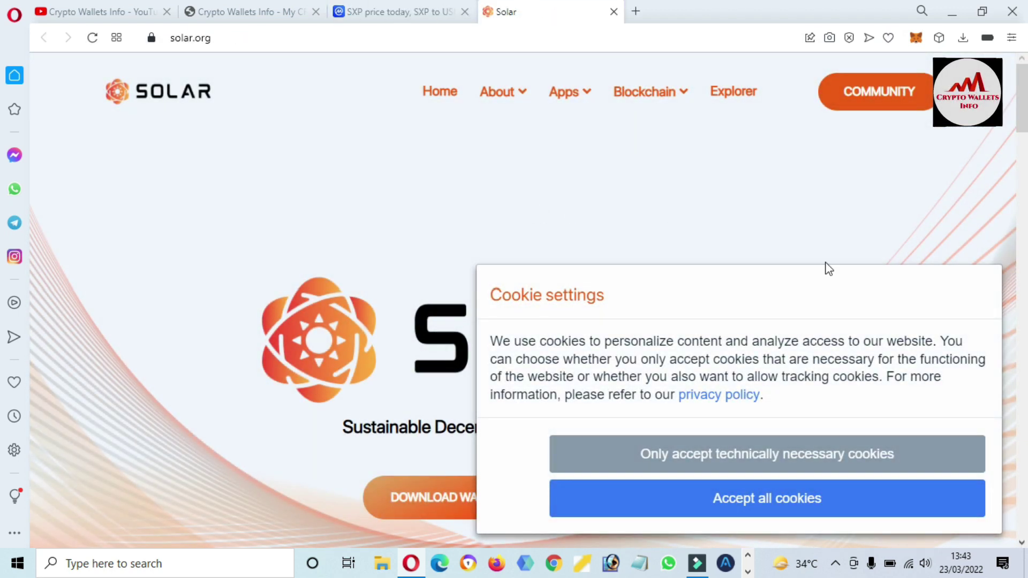
{"action": "scroll", "coordinate": [3, 133], "scroll_direction": "down", "scroll_amount": 3}
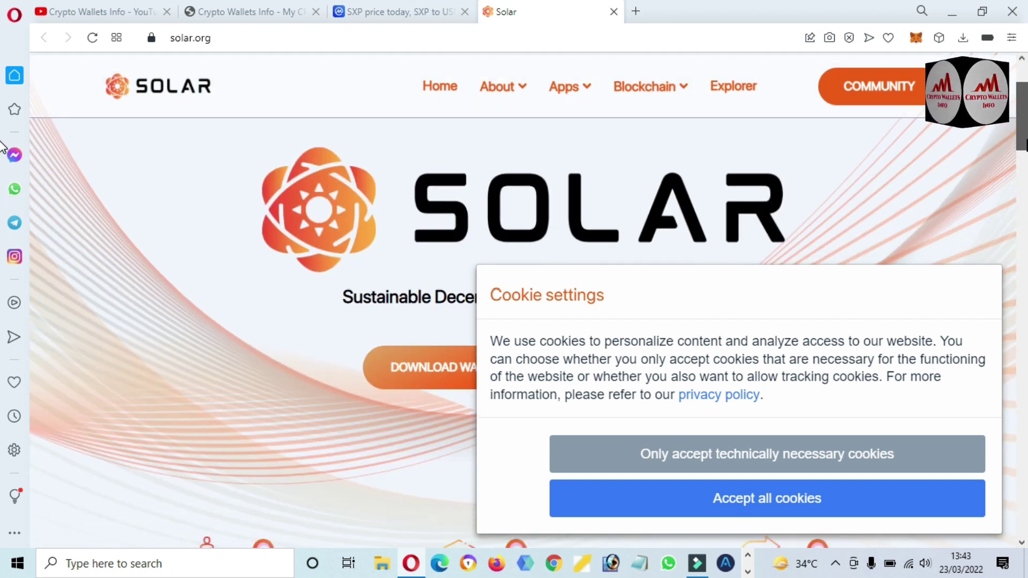
{"action": "scroll", "coordinate": [3, 156], "scroll_direction": "down", "scroll_amount": 3}
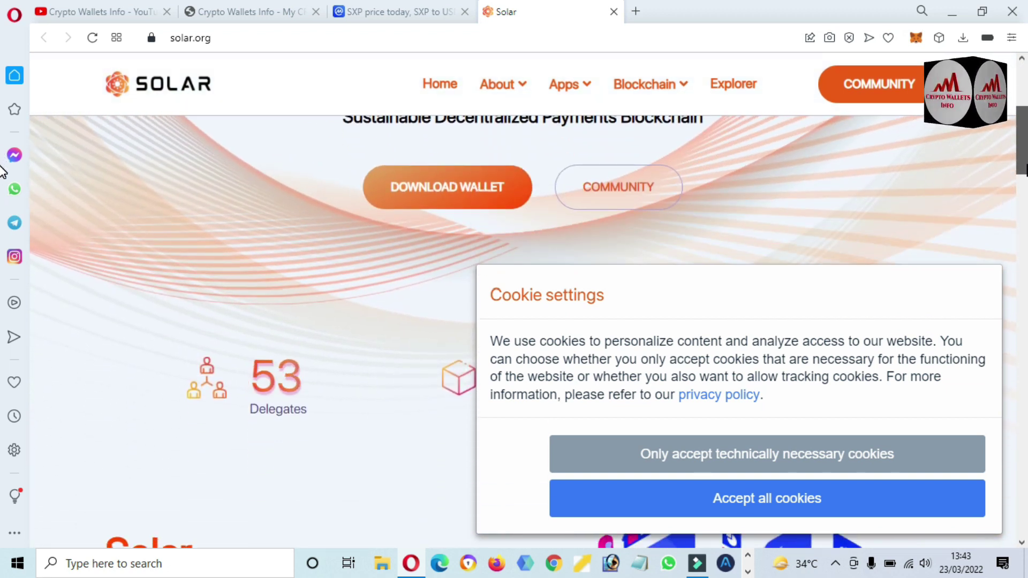
{"action": "scroll", "coordinate": [3, 163], "scroll_direction": "up", "scroll_amount": 1}
{"action": "scroll", "coordinate": [3, 164], "scroll_direction": "up", "scroll_amount": 3}
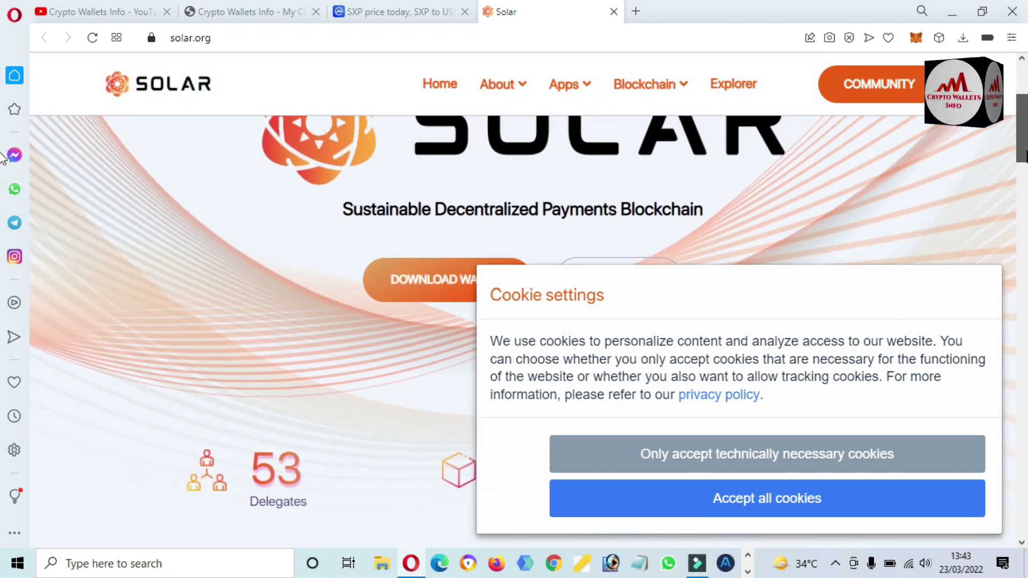
{"action": "scroll", "coordinate": [3, 163], "scroll_direction": "down", "scroll_amount": 3}
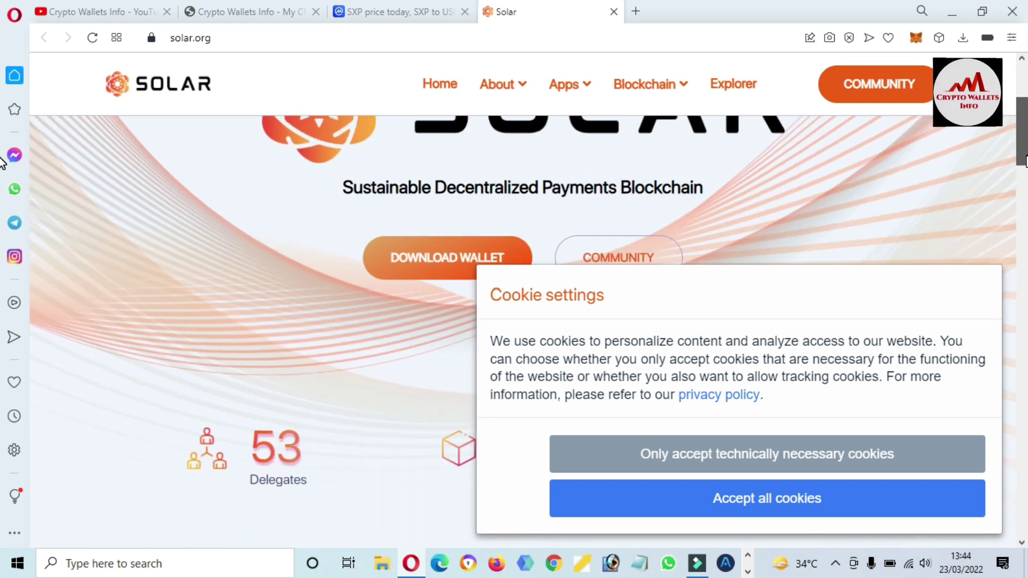
{"action": "scroll", "coordinate": [2, 163], "scroll_direction": "down", "scroll_amount": 1}
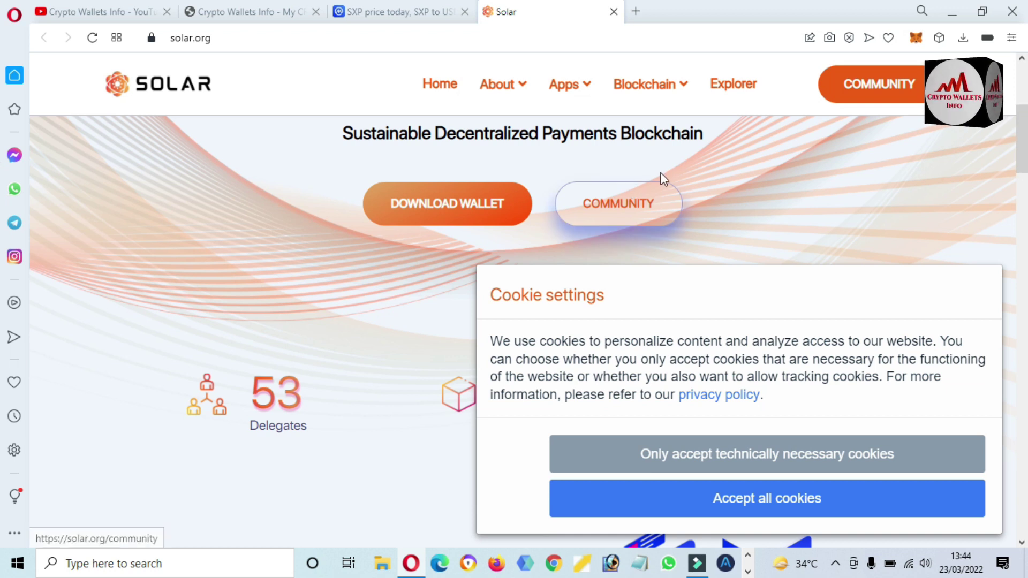
{"action": "left_click", "coordinate": [452, 230]}
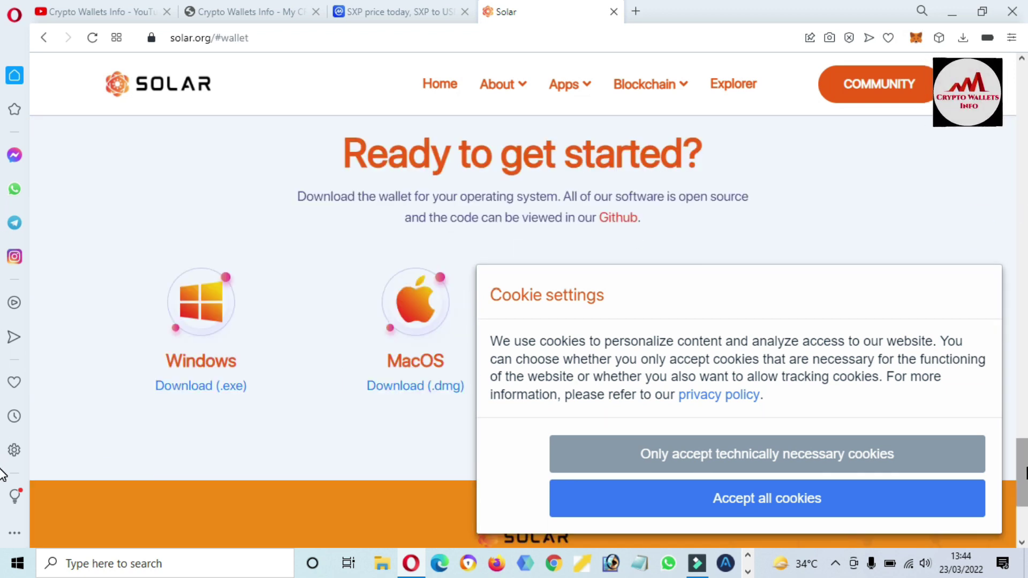
{"action": "left_click_drag", "start_coordinate": [1023, 460], "coordinate": [1023, 478]}
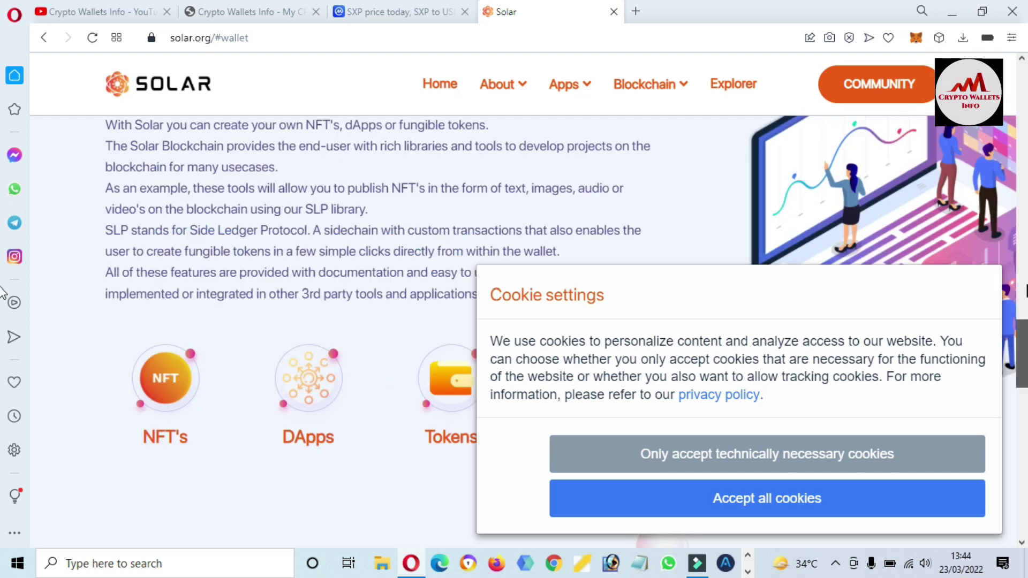
{"action": "left_click_drag", "start_coordinate": [1024, 242], "coordinate": [1023, 128]}
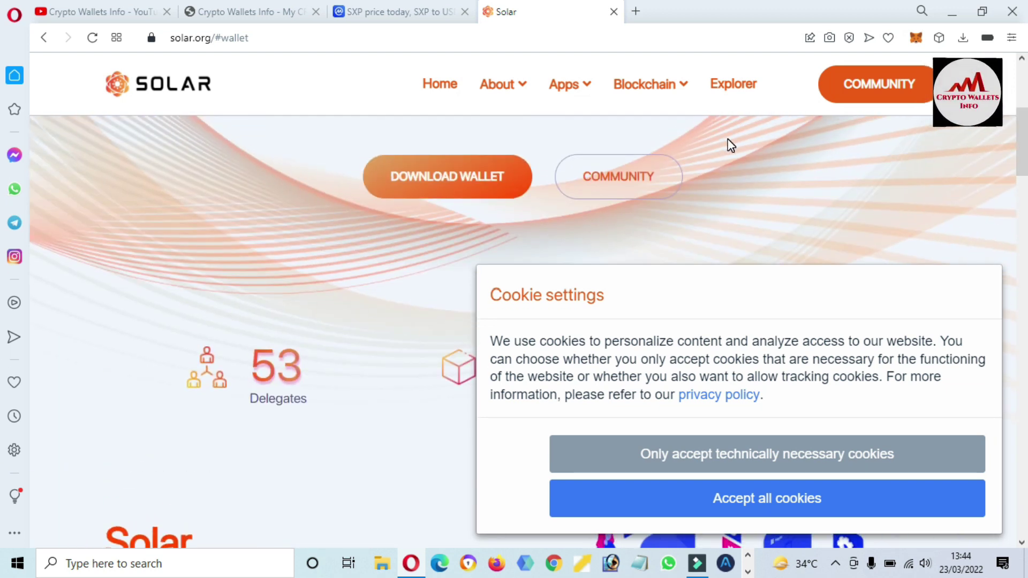
- On the SXP price tab, unlock MetaMask with the wallet password to show Account 1
{"action": "left_click", "coordinate": [400, 18]}
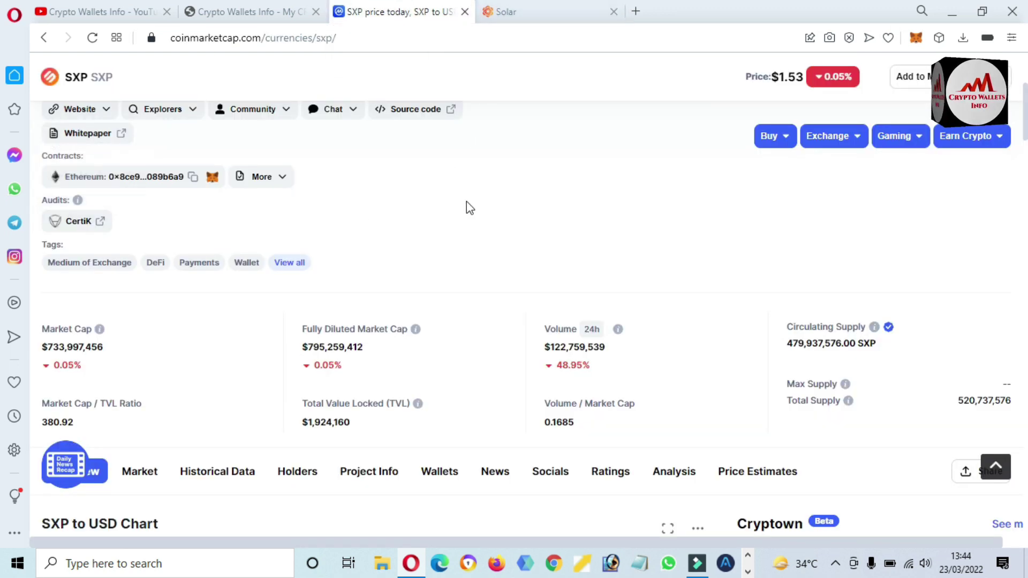
{"action": "left_click", "coordinate": [916, 40]}
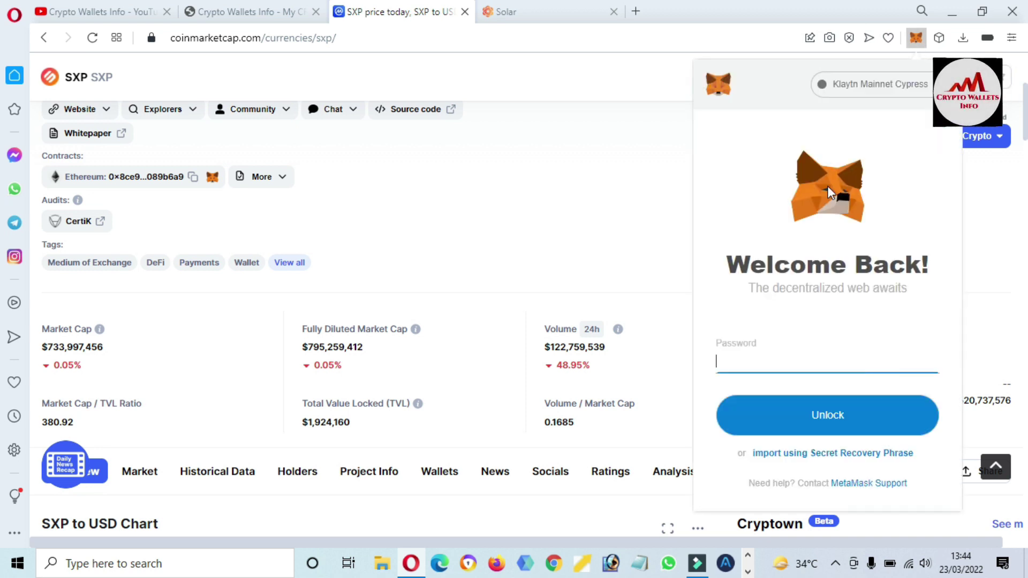
{"action": "type", "text": "p"}
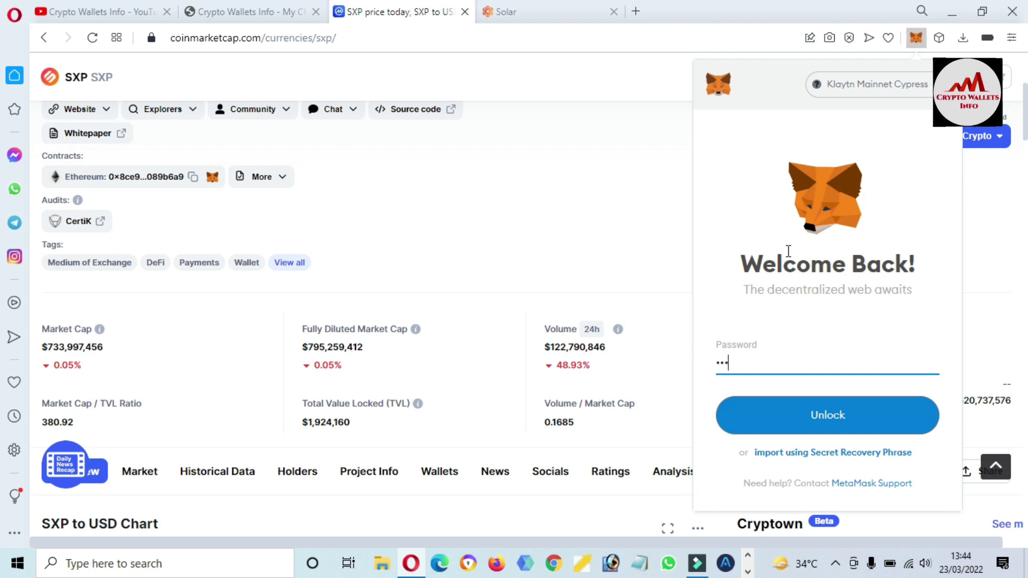
{"action": "key", "text": "BackSpace"}
{"action": "key", "text": "BackSpace"}
{"action": "key", "text": "BackSpace"}
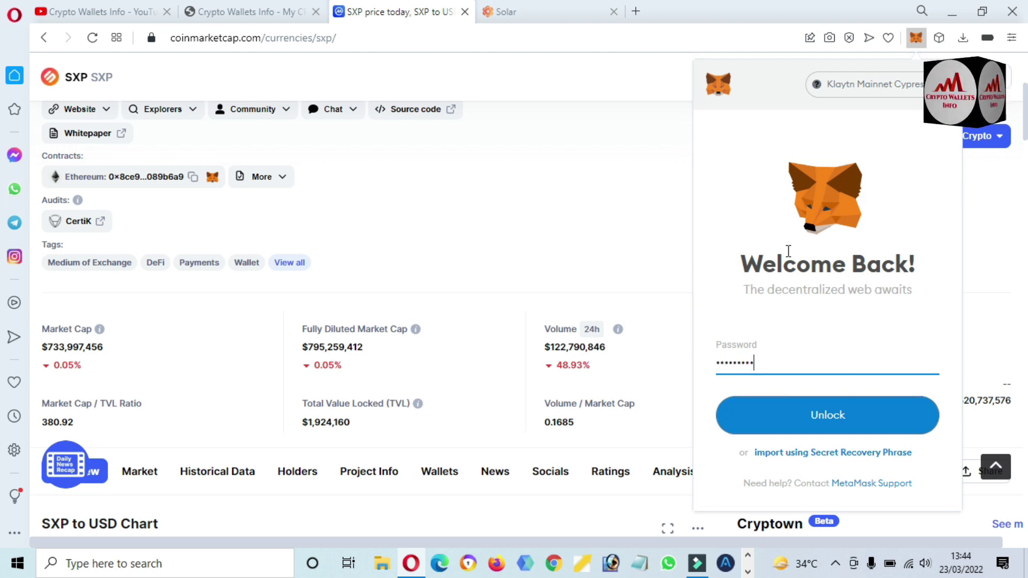
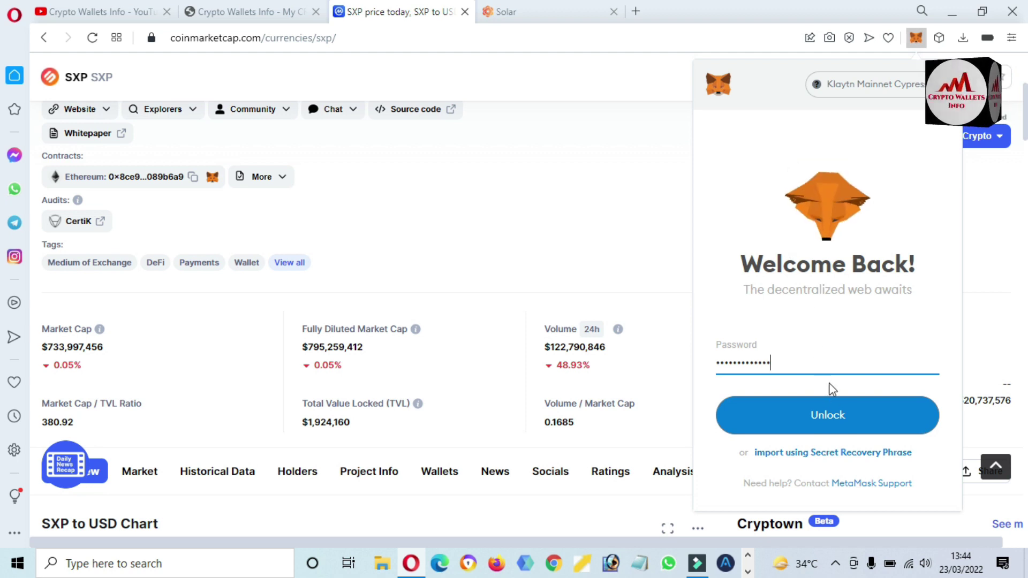
{"action": "left_click", "coordinate": [830, 406]}
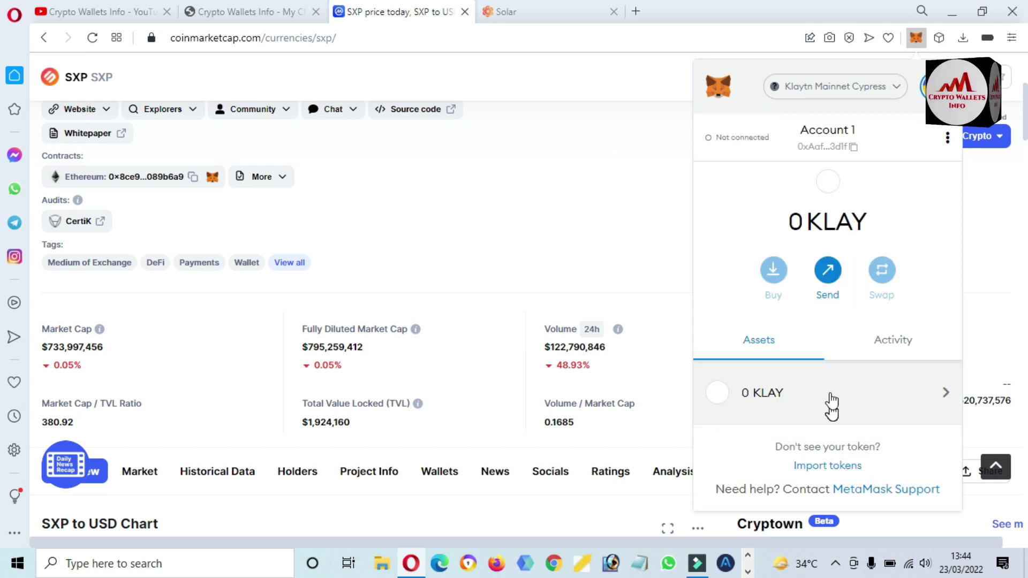
- Expand MetaMask to a full tab, noting SXP's Ethereum contract on CoinMarketCap
{"action": "left_click", "coordinate": [947, 137]}
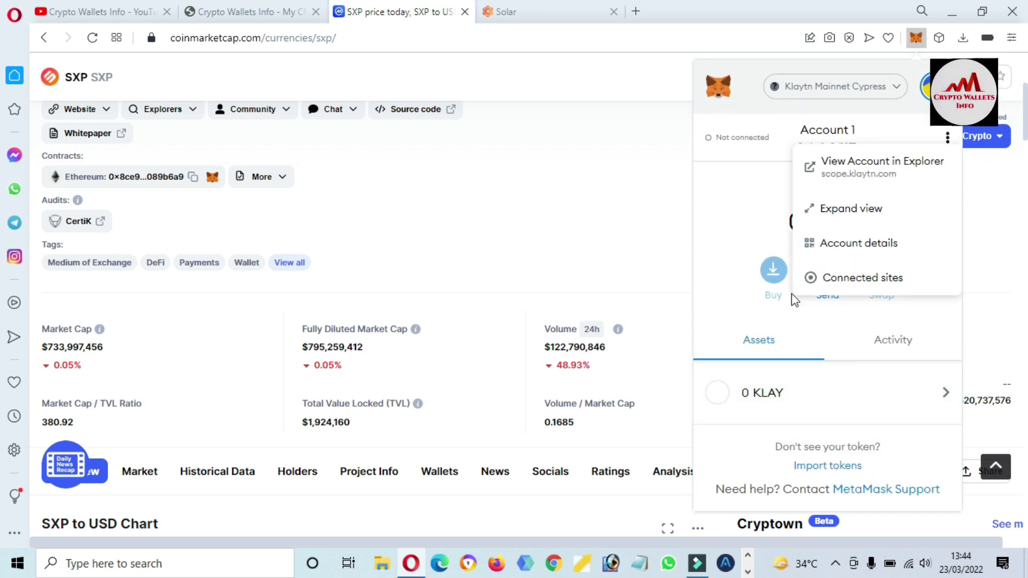
{"action": "left_click", "coordinate": [828, 210]}
{"action": "left_click", "coordinate": [378, 9]}
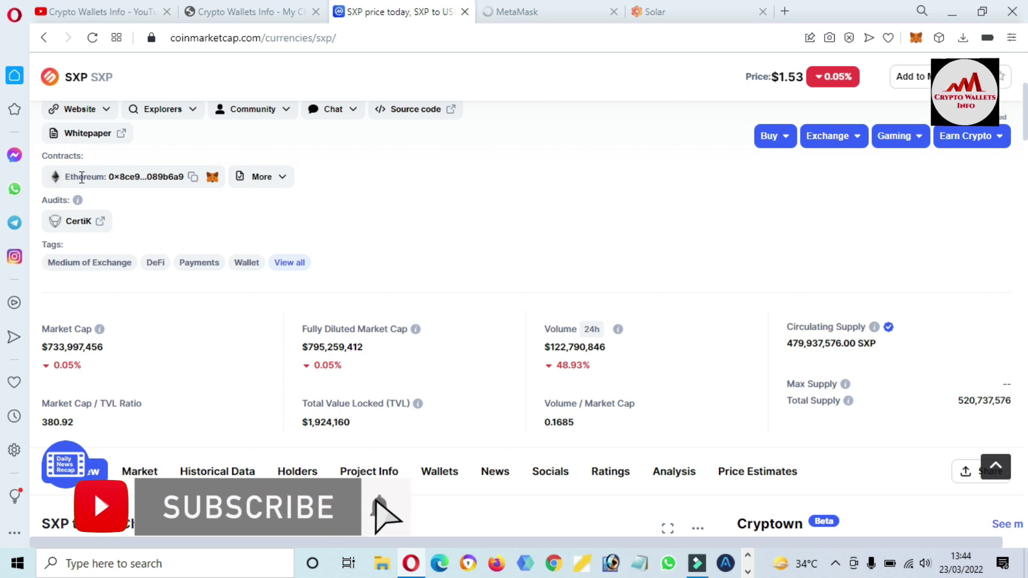
{"action": "double_click", "coordinate": [84, 177]}
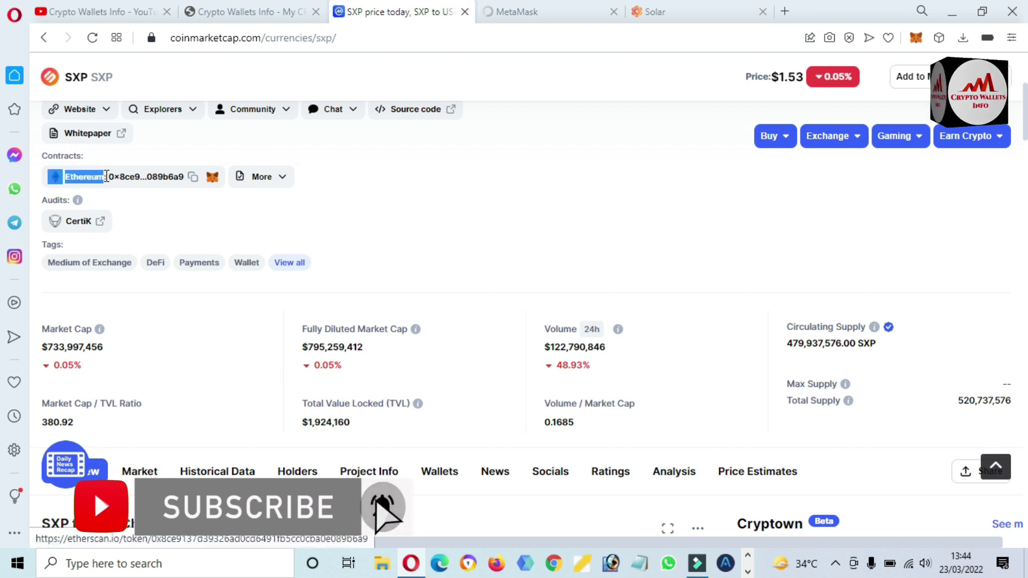
{"action": "left_click", "coordinate": [569, 16]}
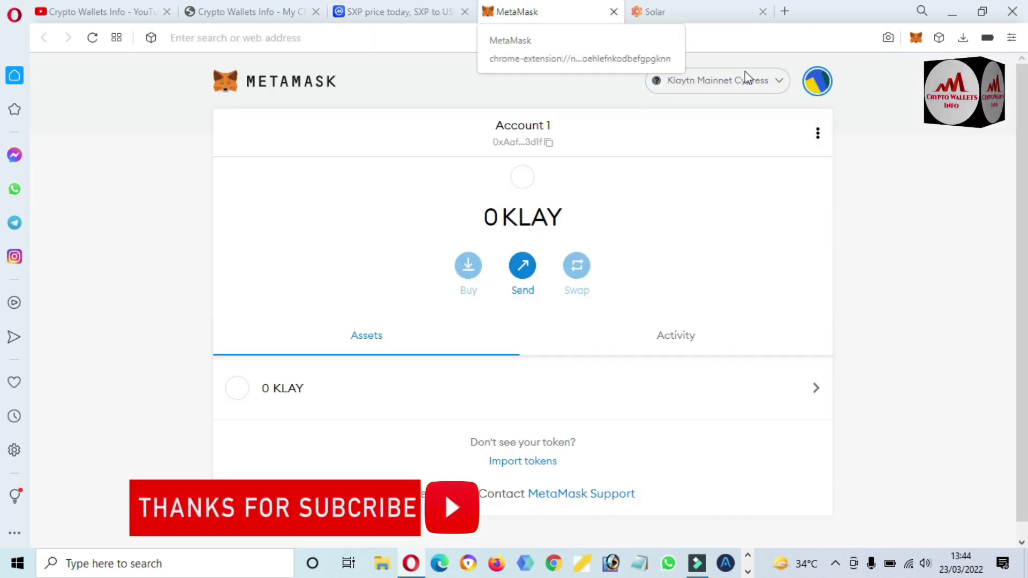
- Switch MetaMask to Ethereum Mainnet and scroll the asset list down to the import tokens link
{"action": "left_click", "coordinate": [778, 86]}
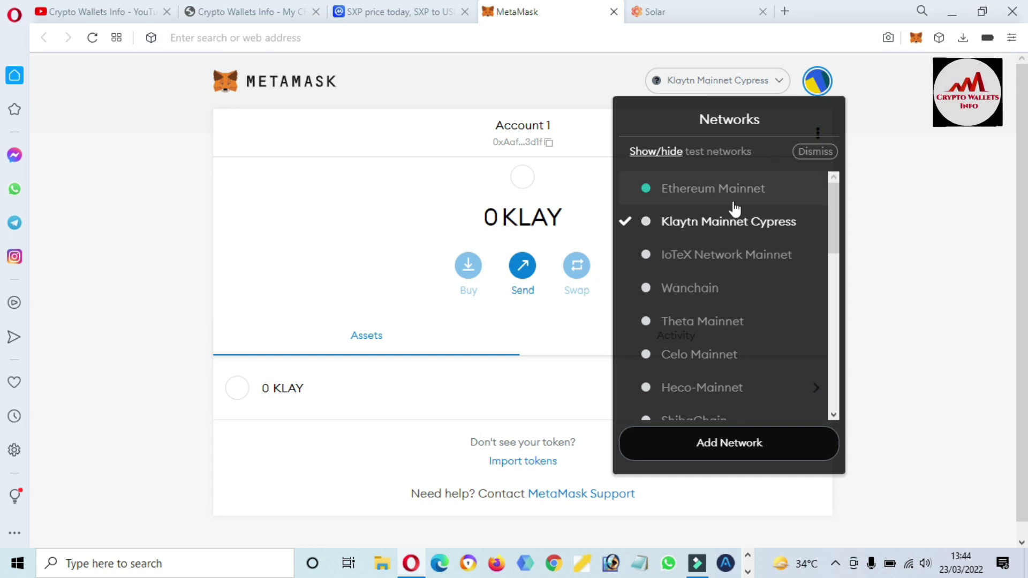
{"action": "left_click", "coordinate": [701, 196]}
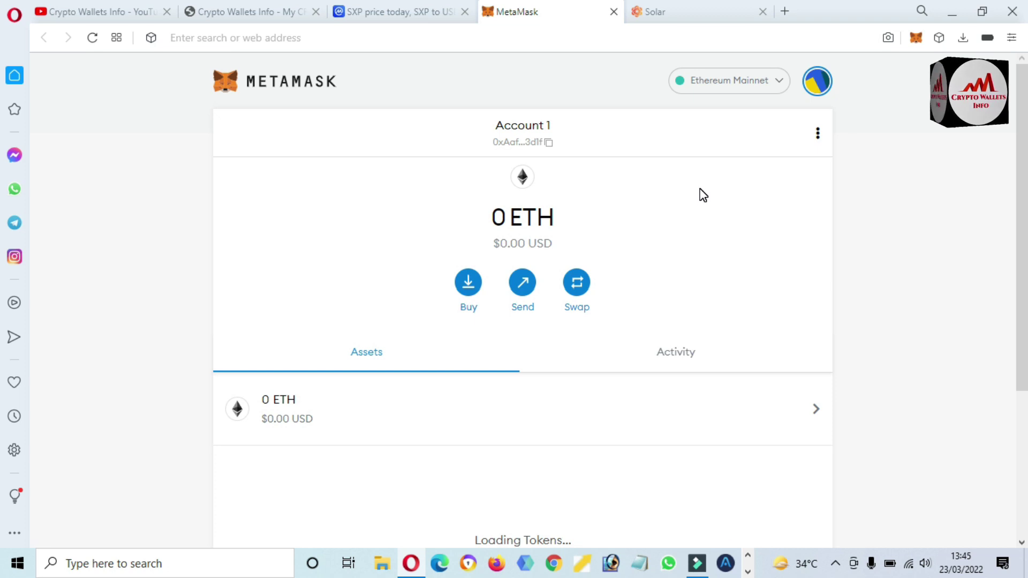
{"action": "scroll", "coordinate": [3, 160], "scroll_direction": "down", "scroll_amount": 5}
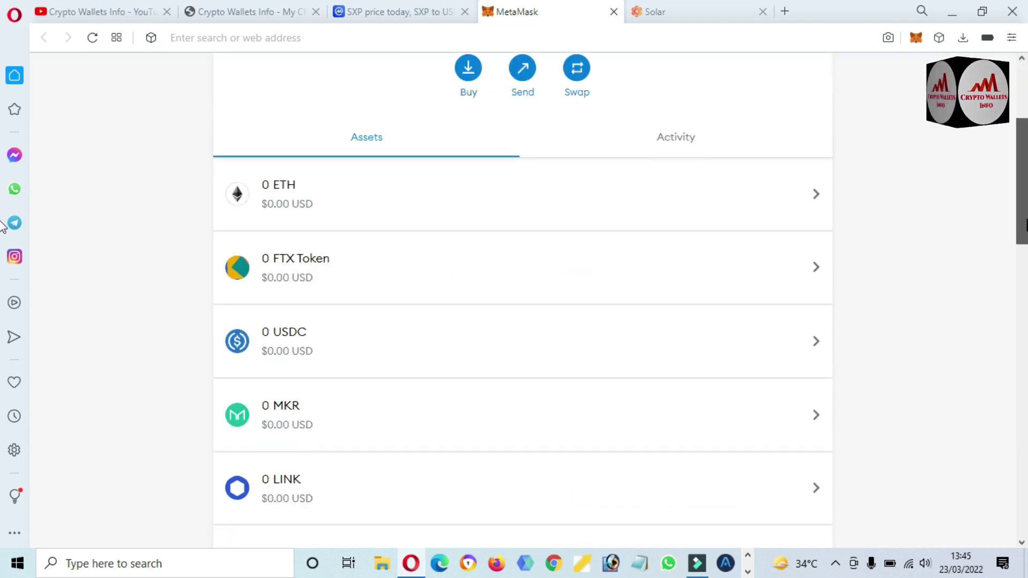
{"action": "scroll", "coordinate": [3, 340], "scroll_direction": "down", "scroll_amount": 8}
{"action": "scroll", "coordinate": [5, 374], "scroll_direction": "down", "scroll_amount": 7}
{"action": "scroll", "coordinate": [4, 407], "scroll_direction": "down", "scroll_amount": 5}
{"action": "scroll", "coordinate": [3, 406], "scroll_direction": "up", "scroll_amount": 4}
{"action": "scroll", "coordinate": [3, 406], "scroll_direction": "up", "scroll_amount": 8}
{"action": "scroll", "coordinate": [2, 428], "scroll_direction": "down", "scroll_amount": 8}
{"action": "scroll", "coordinate": [3, 508], "scroll_direction": "down", "scroll_amount": 5}
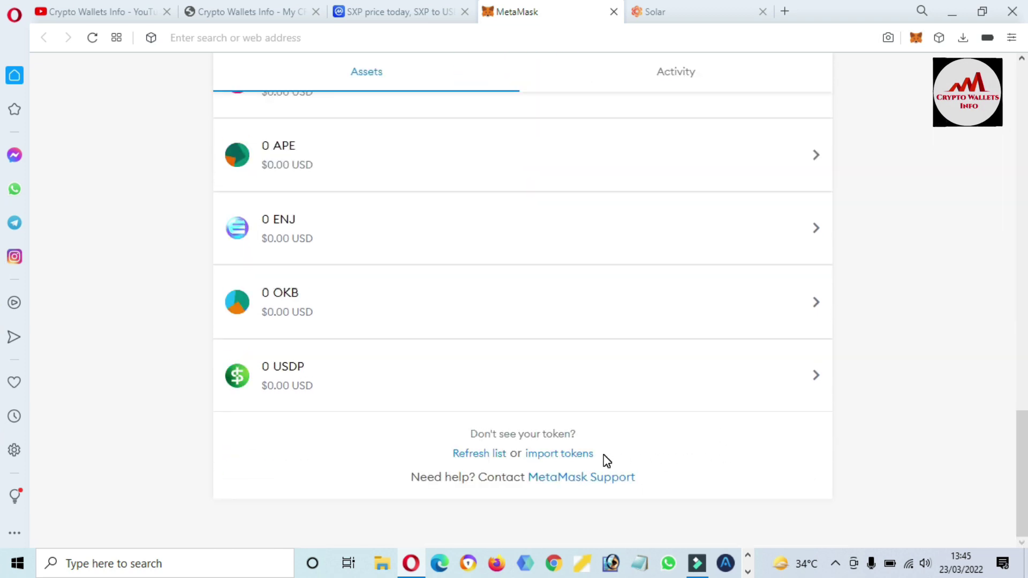
{"action": "left_click_drag", "start_coordinate": [603, 460], "coordinate": [532, 459]}
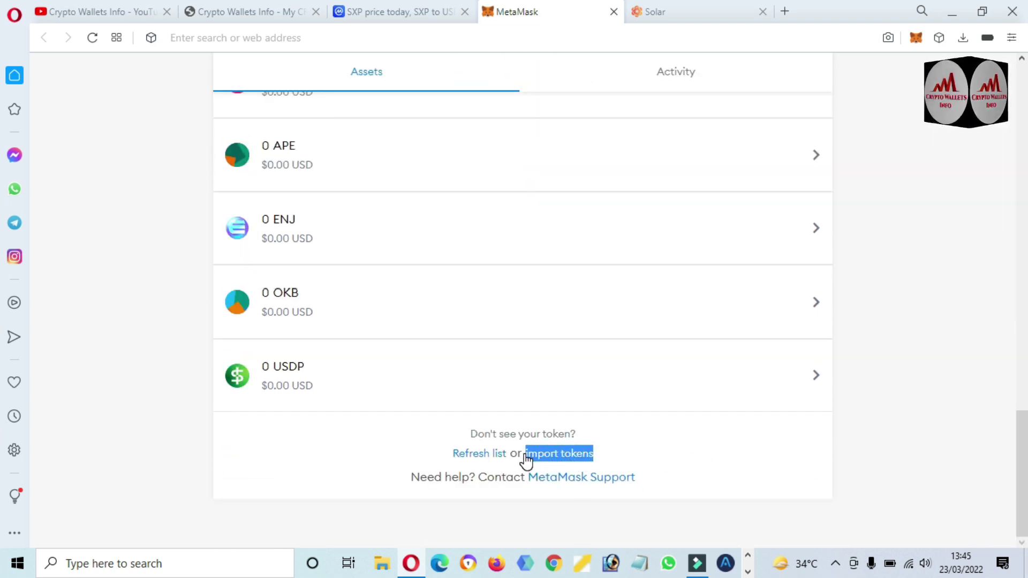
- Open the custom token import form and copy SXP's contract address from the Etherscan tab
{"action": "left_click", "coordinate": [551, 454]}
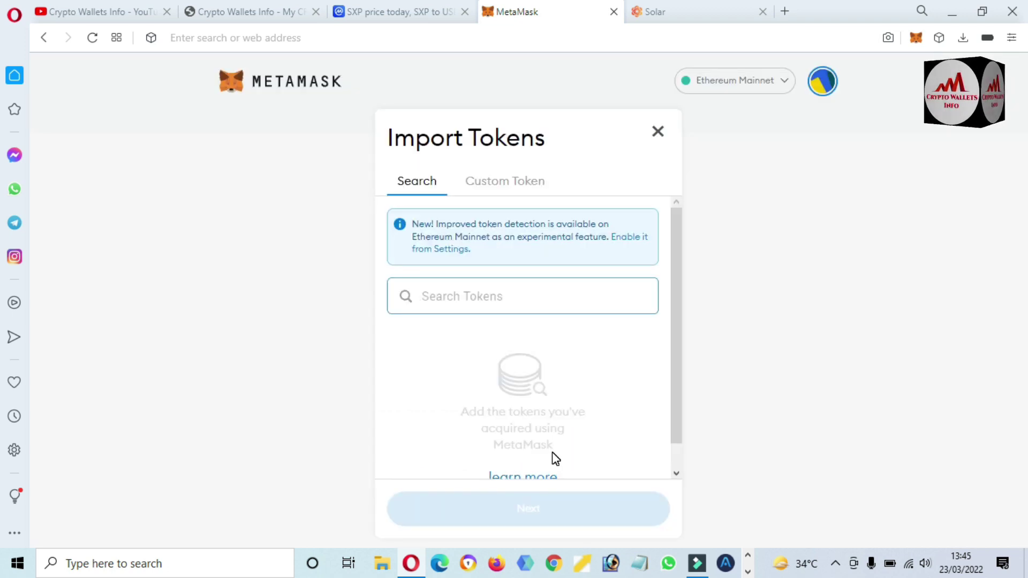
{"action": "left_click", "coordinate": [508, 187]}
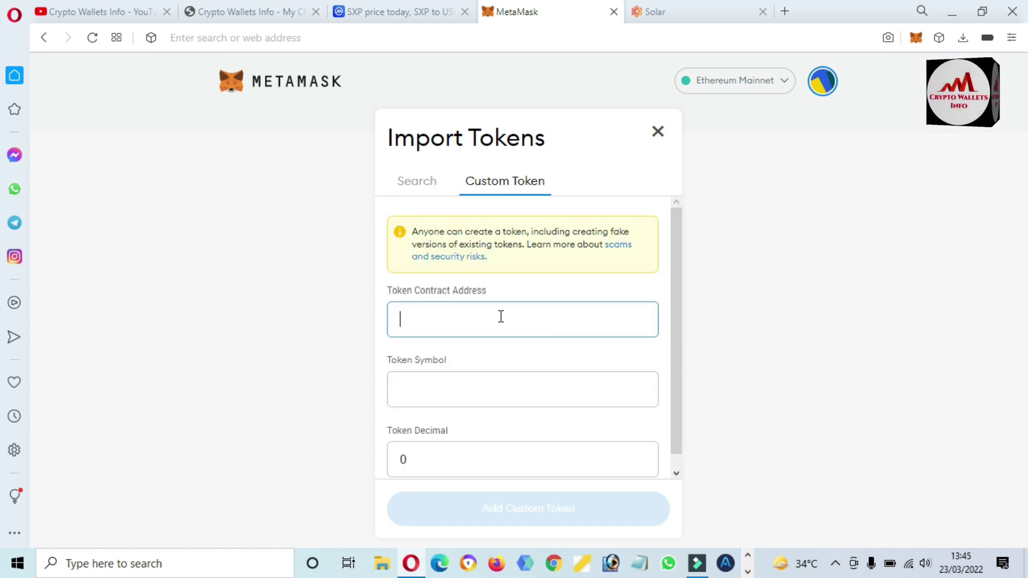
{"action": "left_click", "coordinate": [375, 15]}
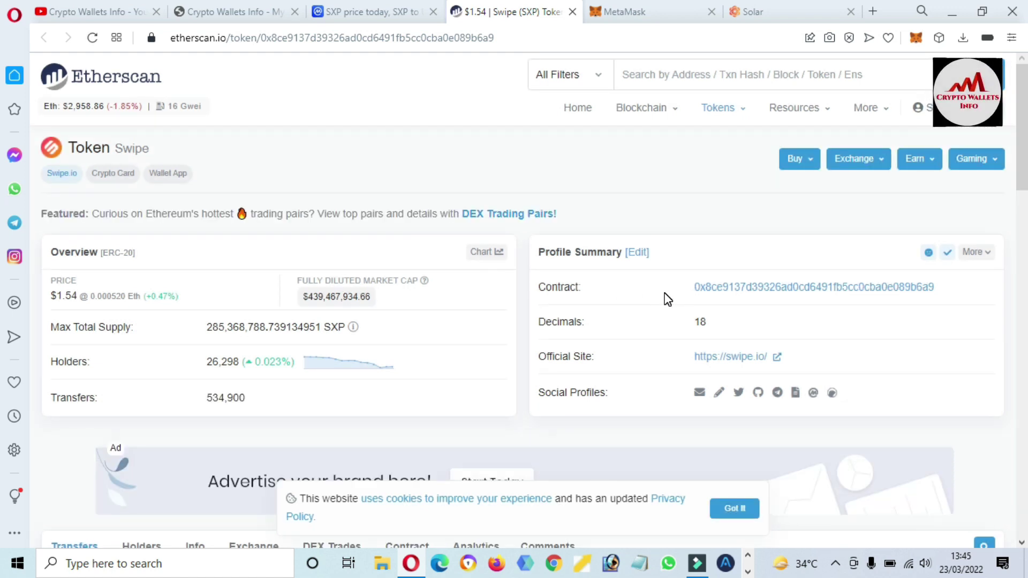
{"action": "left_click_drag", "start_coordinate": [694, 287], "coordinate": [745, 287]}
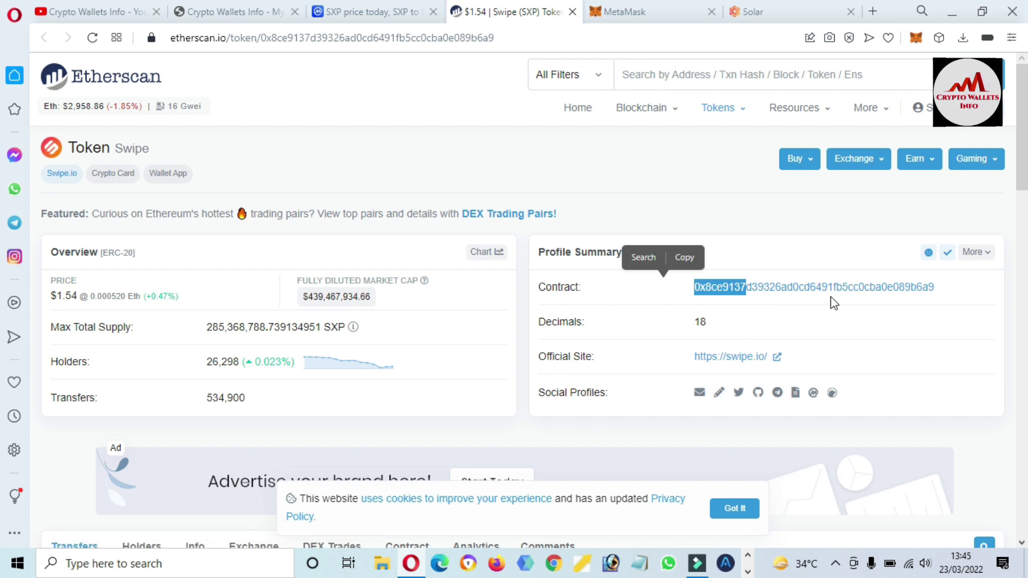
{"action": "left_click", "coordinate": [944, 289]}
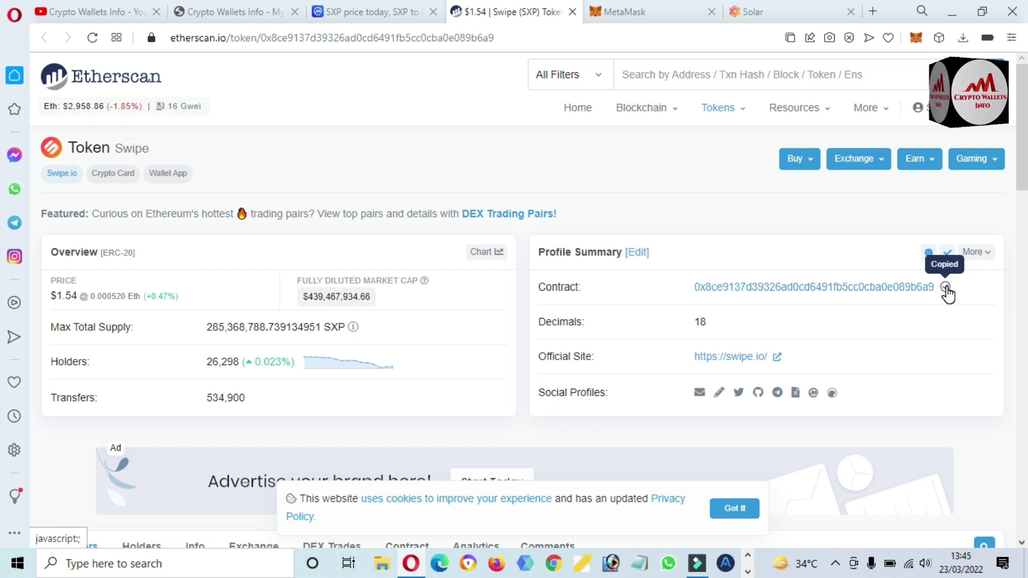
{"action": "left_click", "coordinate": [629, 30]}
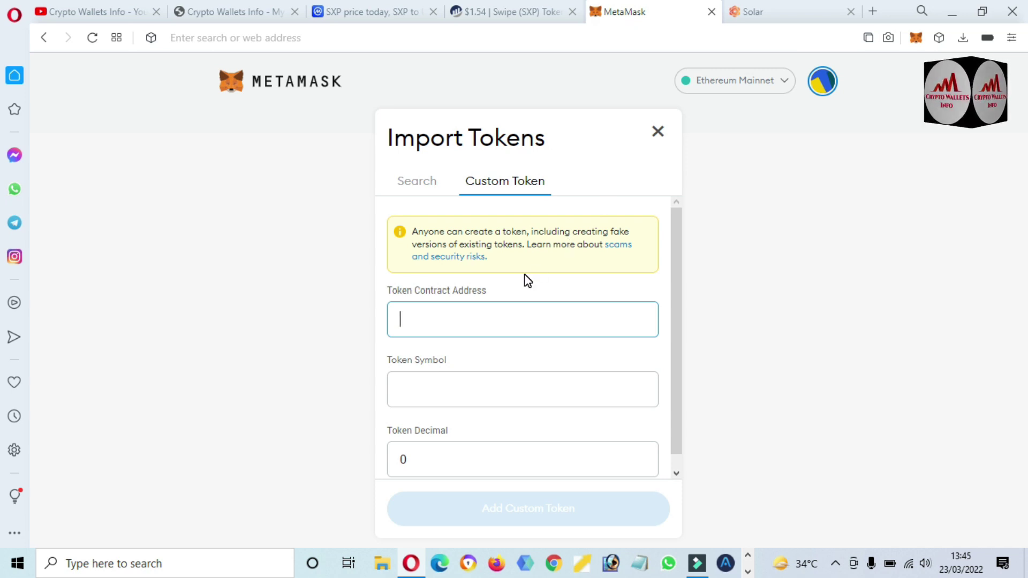
- Paste the SXP contract address, import SXP as a custom token, and return to Account 1
{"action": "key", "text": "ctrl+v"}
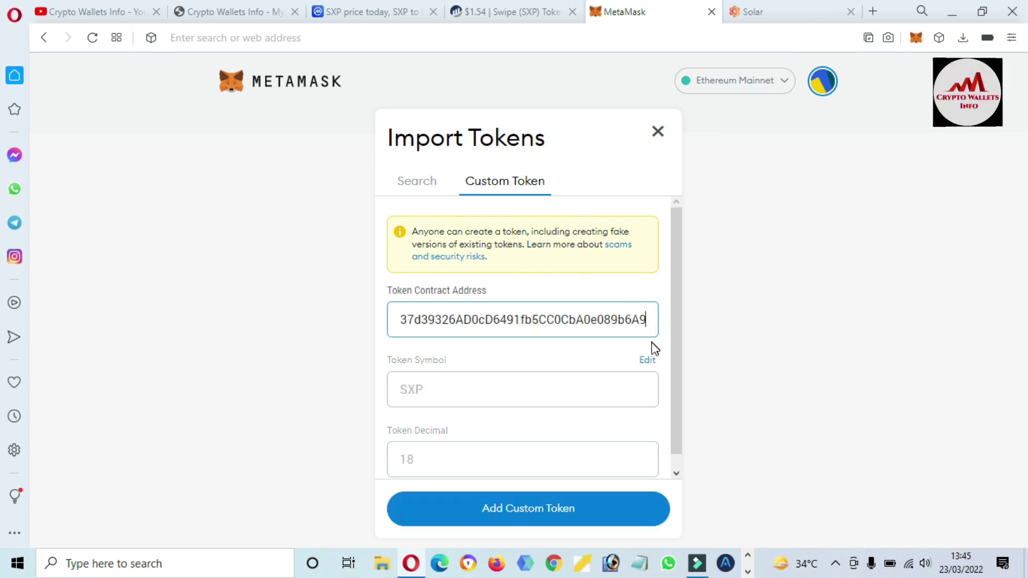
{"action": "scroll", "coordinate": [677, 375], "scroll_direction": "down", "scroll_amount": 1}
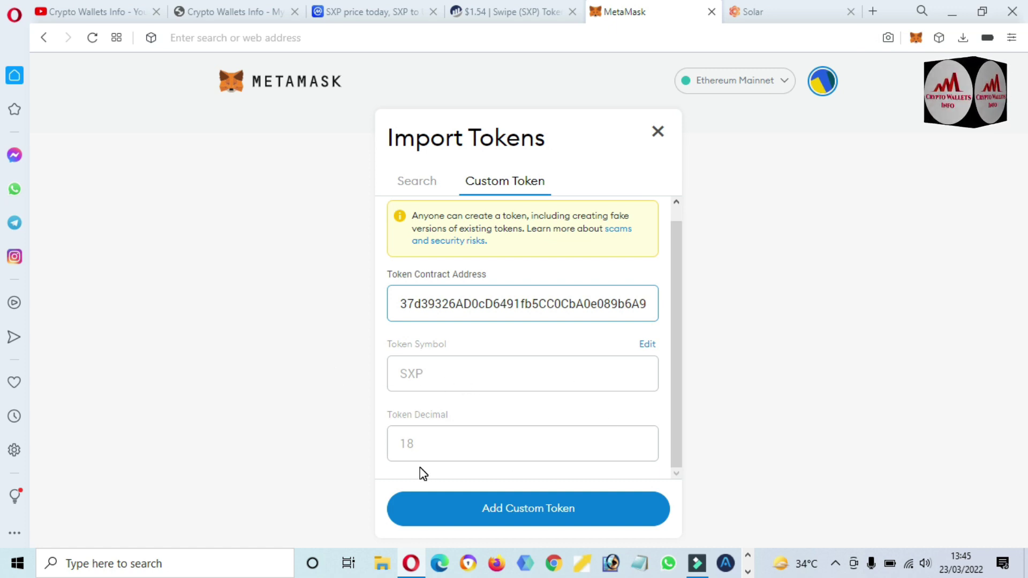
{"action": "left_click", "coordinate": [551, 517]}
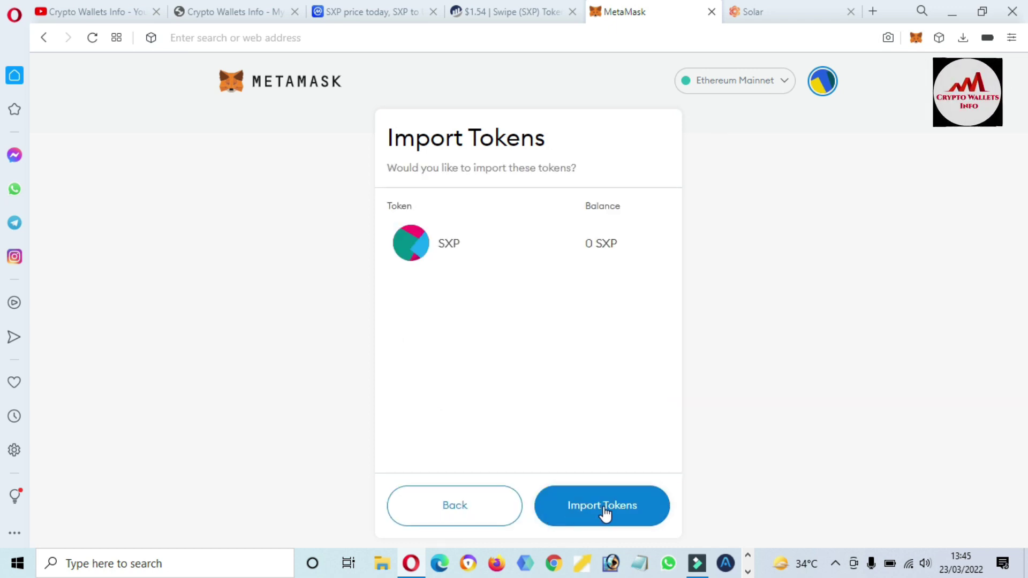
{"action": "left_click", "coordinate": [603, 514]}
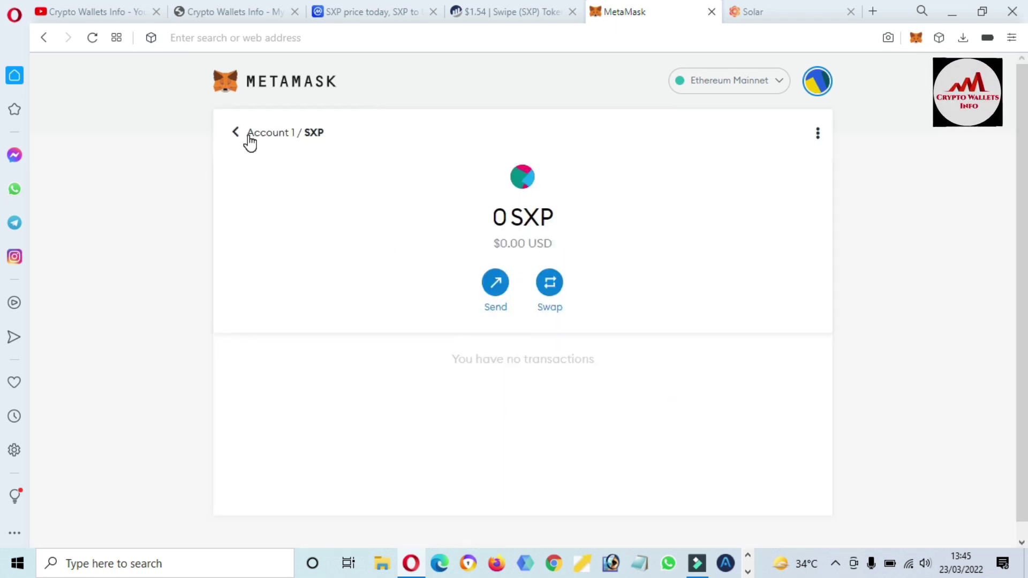
{"action": "left_click", "coordinate": [249, 138]}
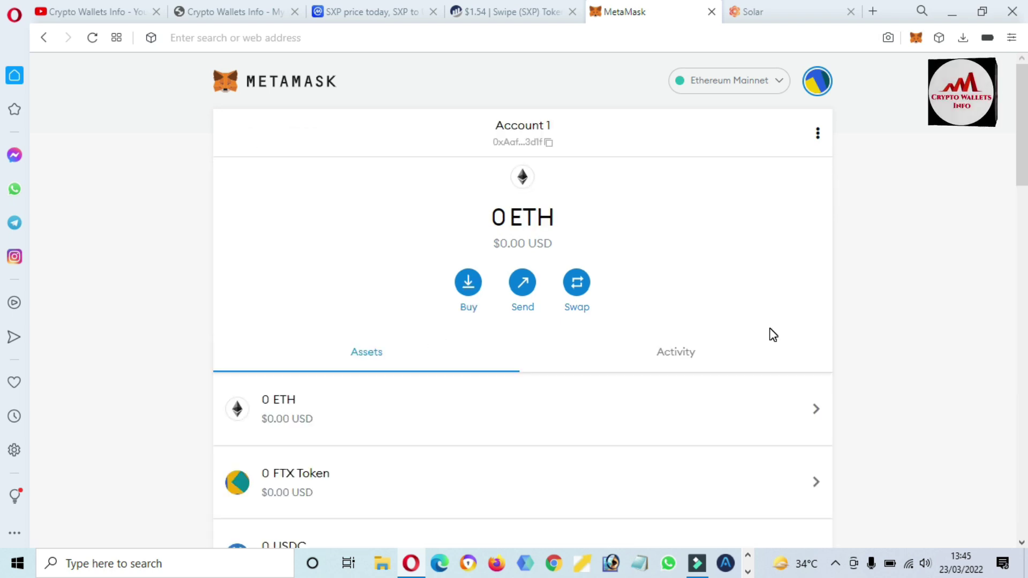
- Scroll to SXP in Account 1's assets and open its 0 SXP token page
{"action": "scroll", "coordinate": [490, 375], "scroll_direction": "down", "scroll_amount": 15}
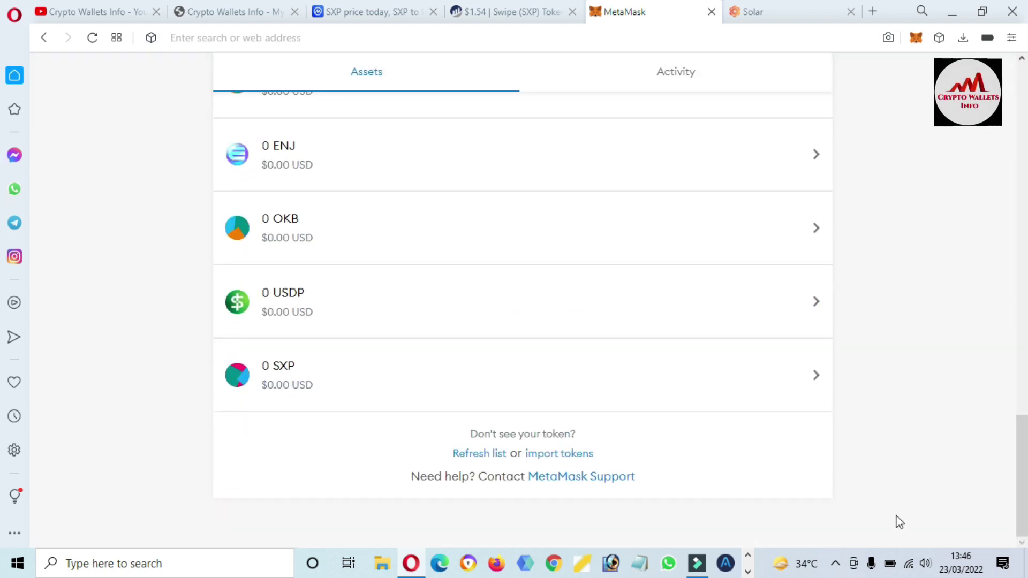
{"action": "mouse_move", "coordinate": [345, 375]}
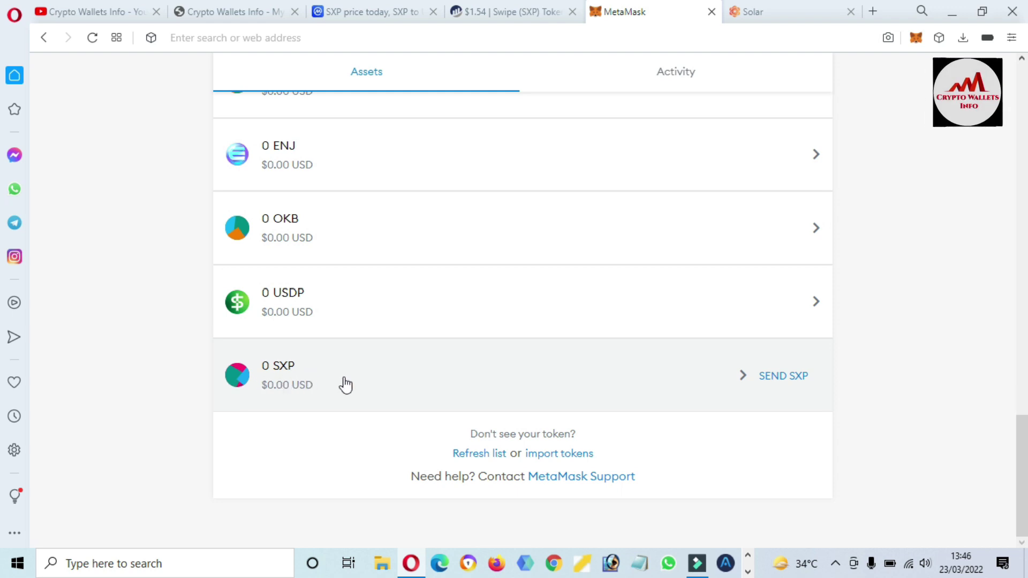
{"action": "left_click", "coordinate": [348, 369]}
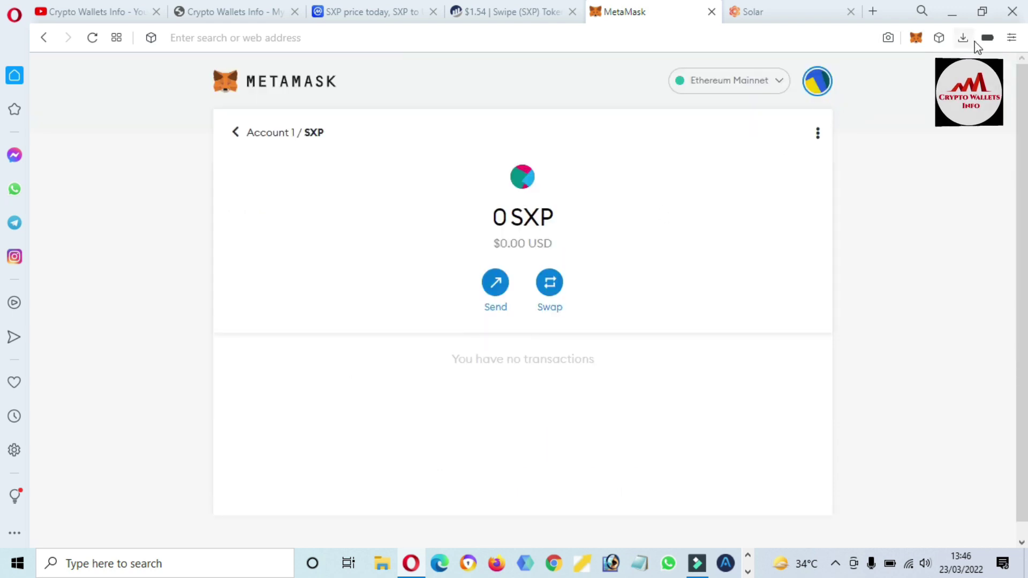
- Show Account 1's details from the SXP page menu and copy its wallet address
{"action": "left_click", "coordinate": [817, 134]}
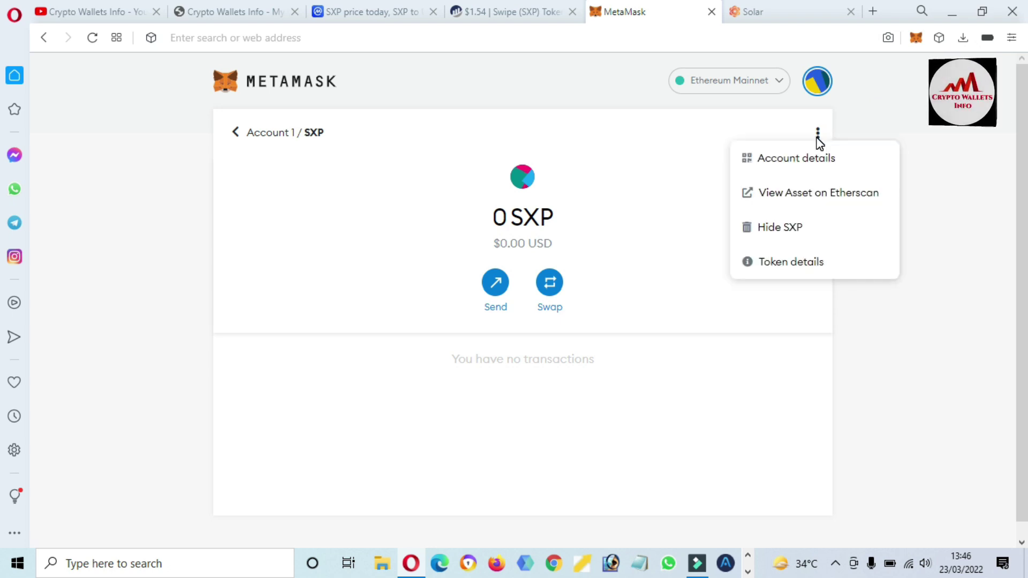
{"action": "left_click", "coordinate": [784, 161]}
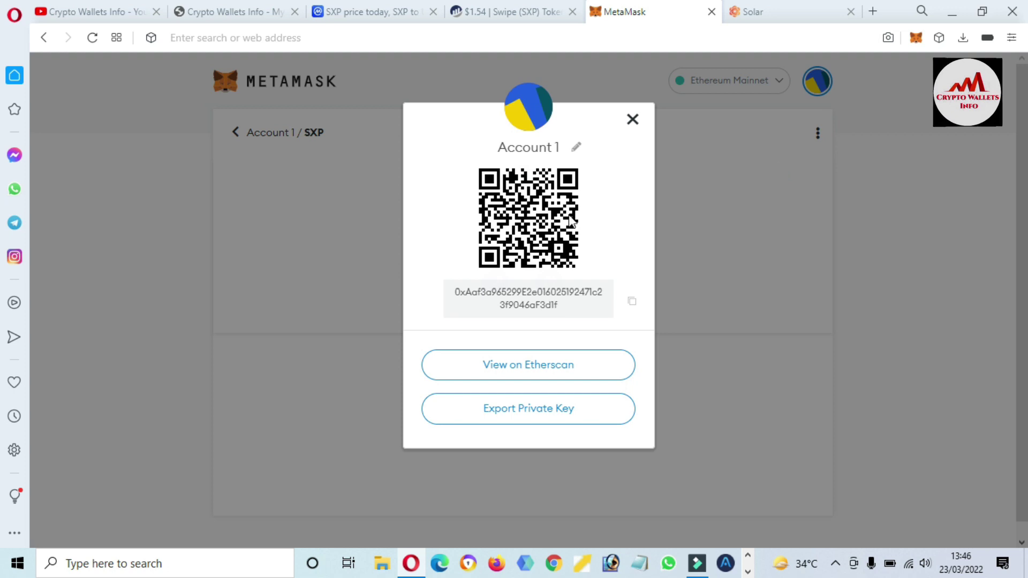
{"action": "left_click_drag", "start_coordinate": [567, 311], "coordinate": [450, 291]}
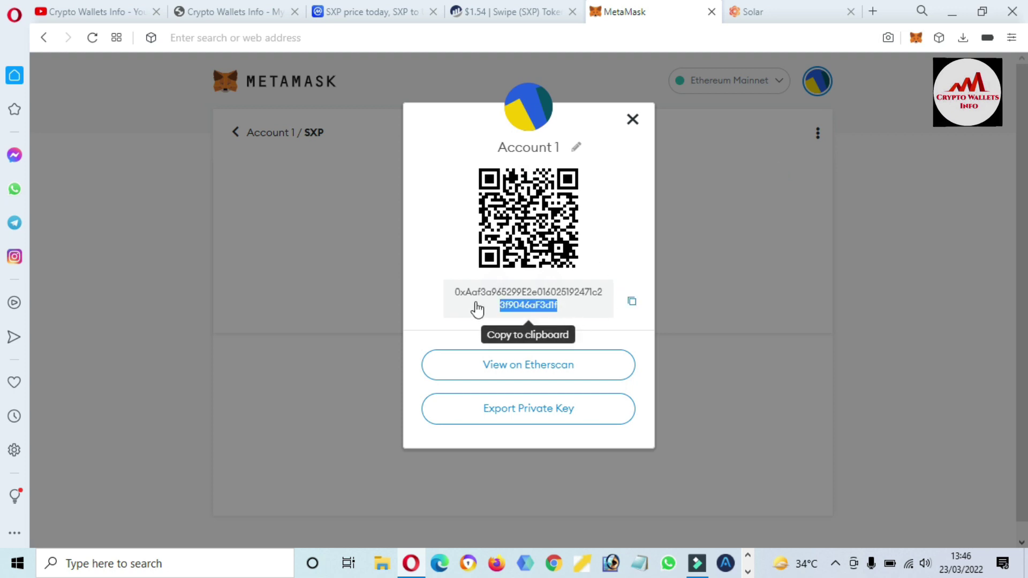
{"action": "left_click", "coordinate": [449, 290]}
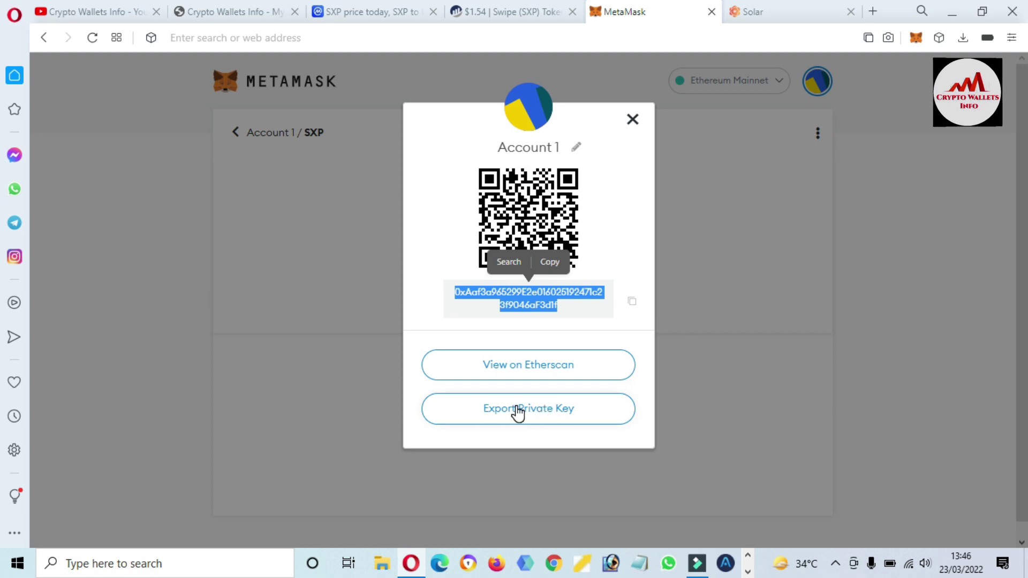
- Reveal Account 1's private key with the wallet password, copy it, then close the window
{"action": "left_click", "coordinate": [544, 408]}
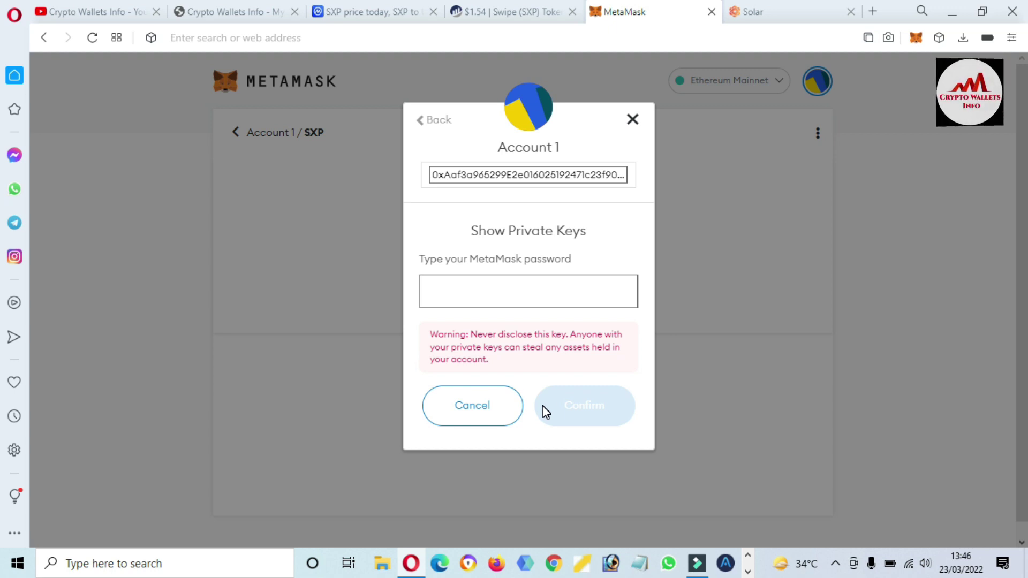
{"action": "left_click", "coordinate": [553, 286]}
{"action": "type", "text": "•"}
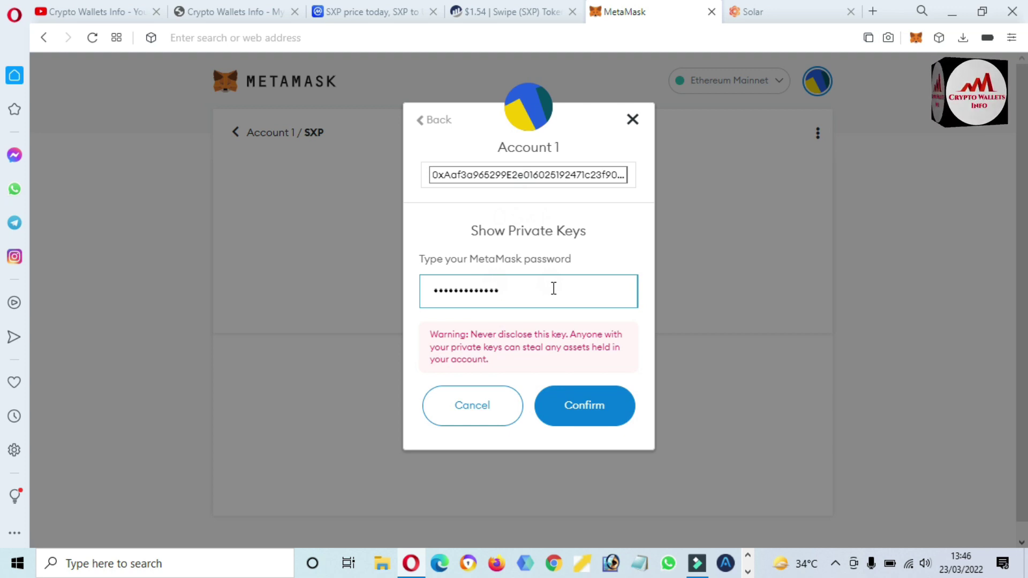
{"action": "left_click", "coordinate": [508, 345]}
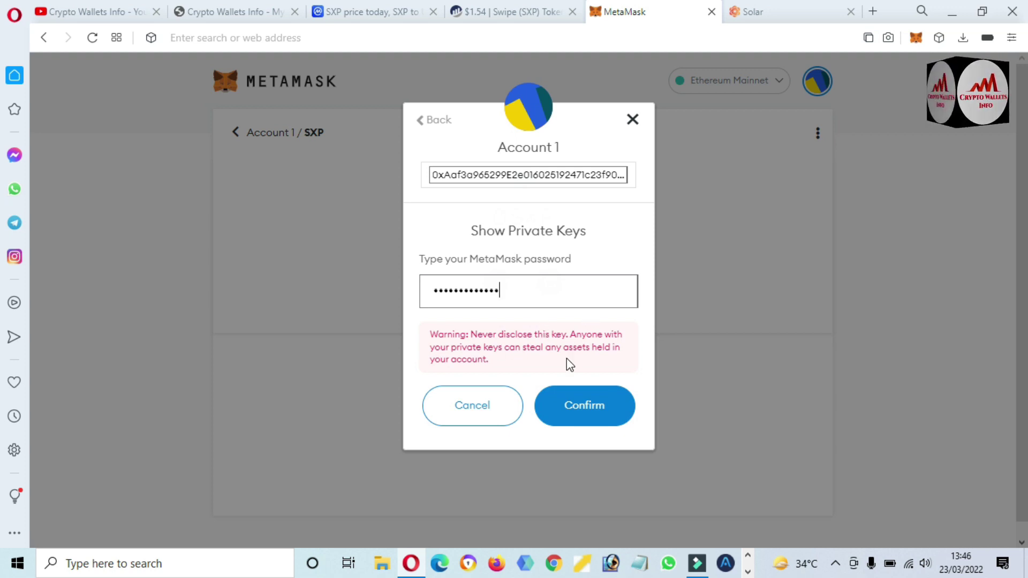
{"action": "left_click", "coordinate": [585, 402]}
{"action": "left_click", "coordinate": [515, 339]}
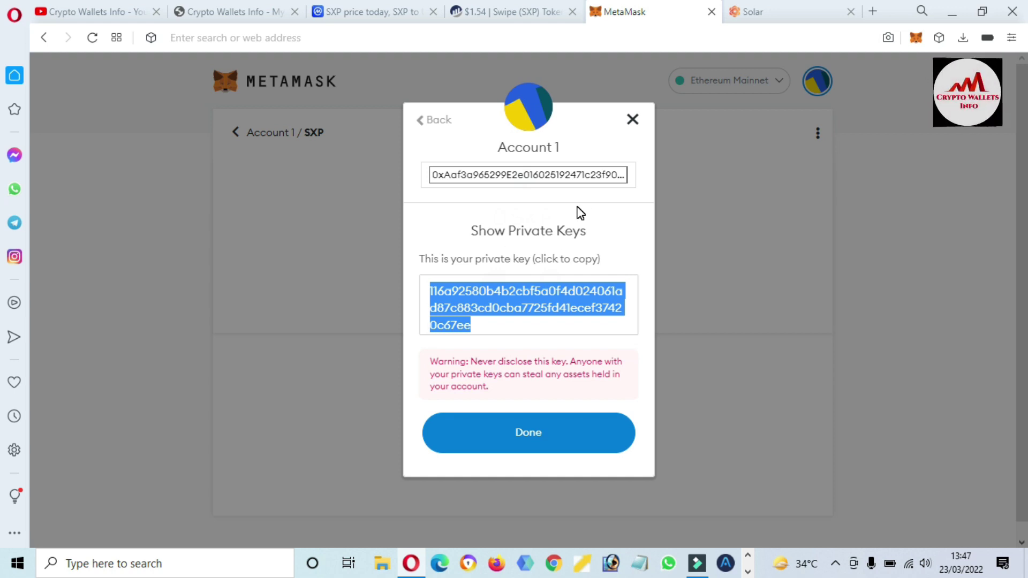
{"action": "left_click", "coordinate": [633, 122]}
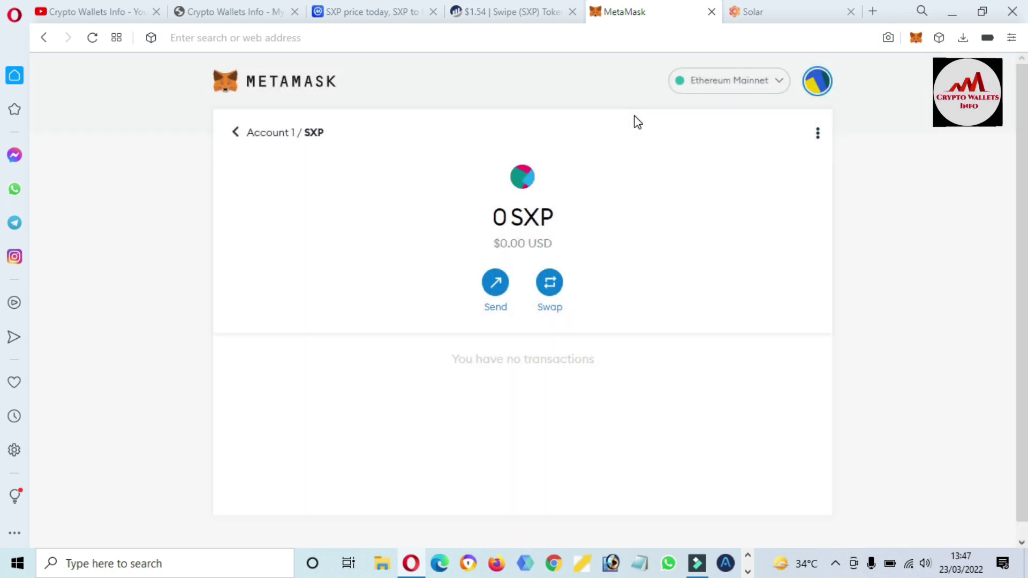
- Go to the BscScan explorer site in the Solar tab
{"action": "left_click", "coordinate": [753, 11]}
{"action": "left_click", "coordinate": [466, 47]}
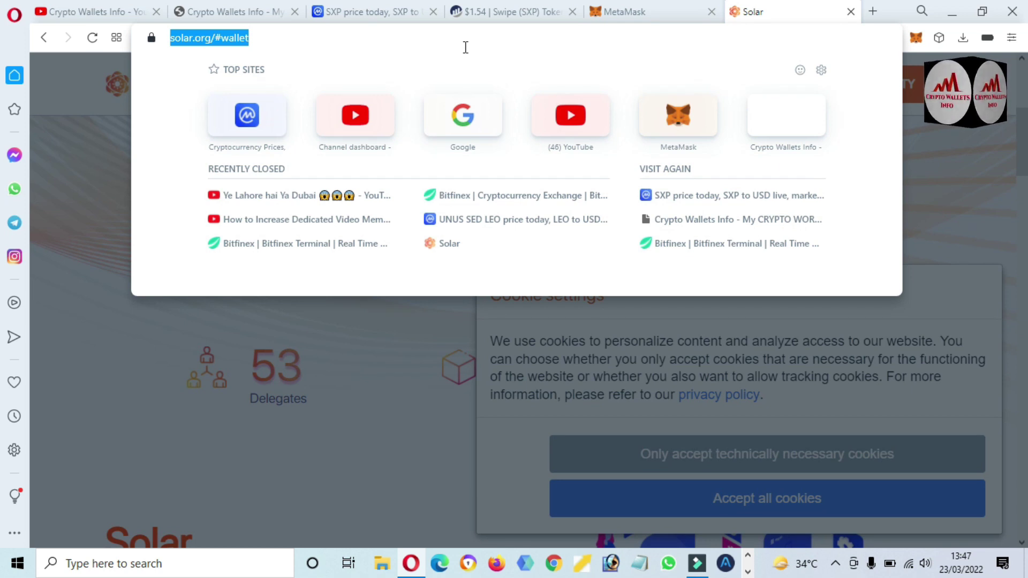
{"action": "type", "text": "bscscan.com"}
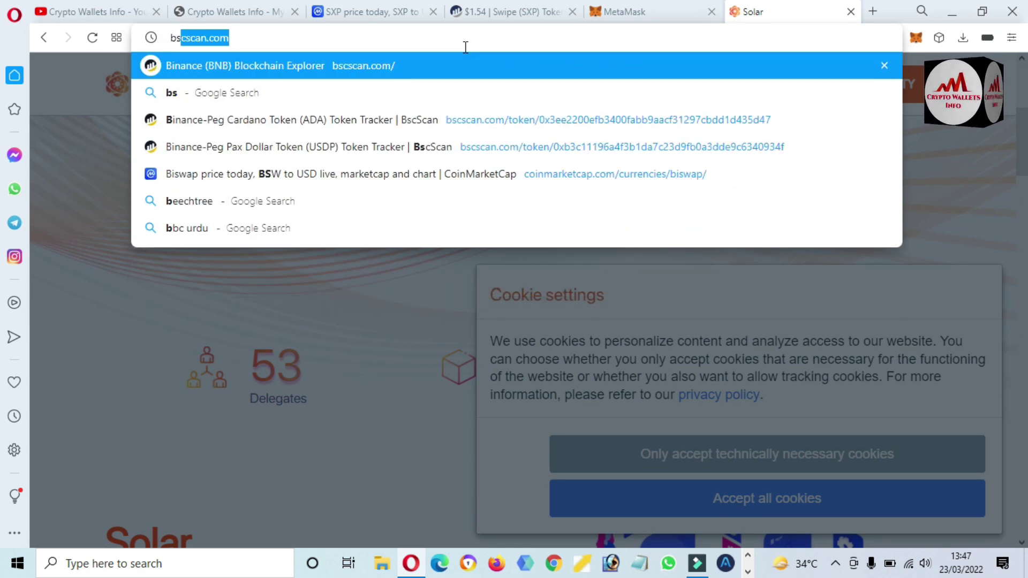
{"action": "left_click", "coordinate": [375, 72]}
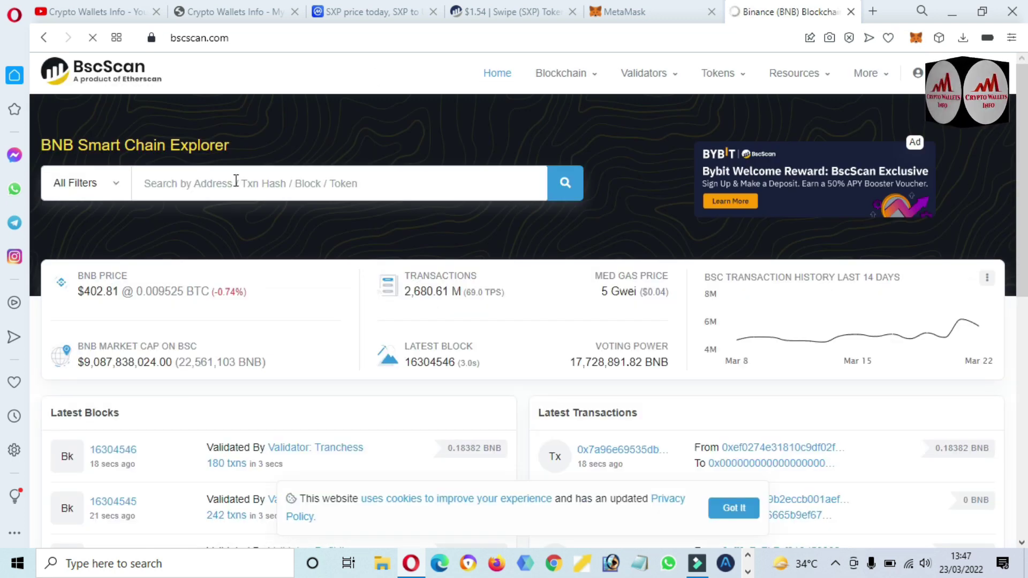
- Search BscScan for 'sxp' and open the Swipe (SXP) BEP-20 token page
{"action": "left_click", "coordinate": [231, 183]}
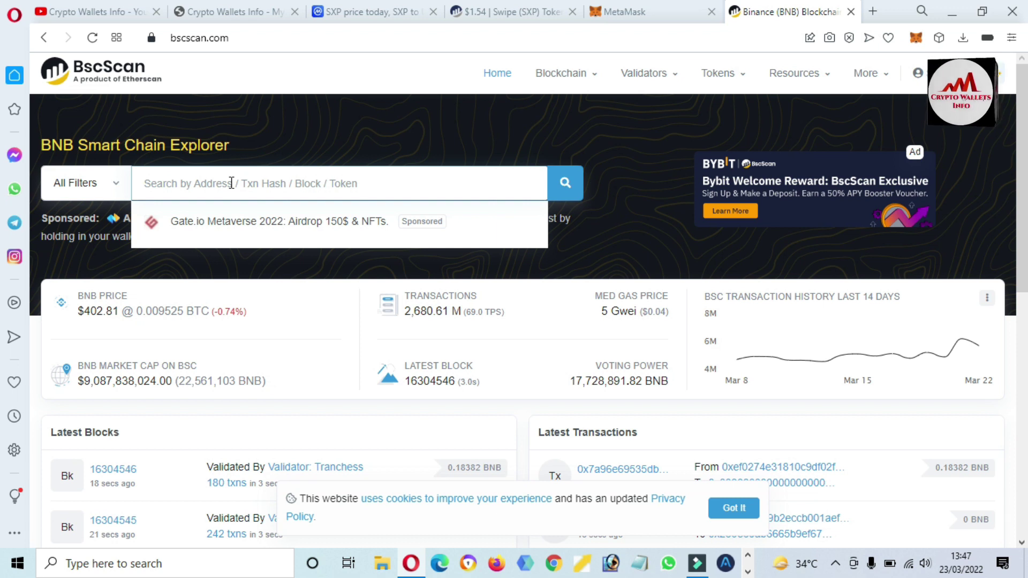
{"action": "type", "text": "sxp"}
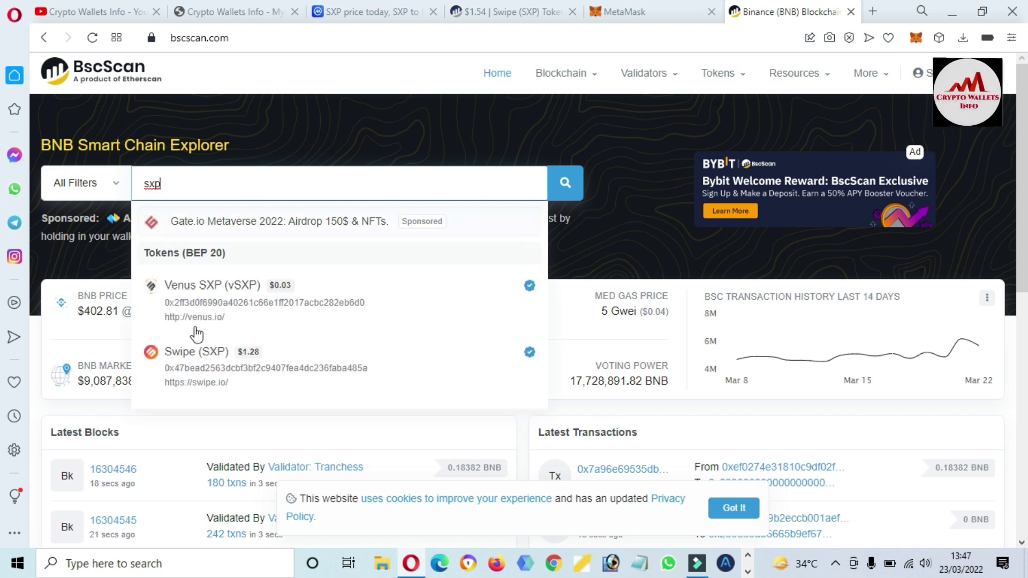
{"action": "left_click", "coordinate": [231, 363]}
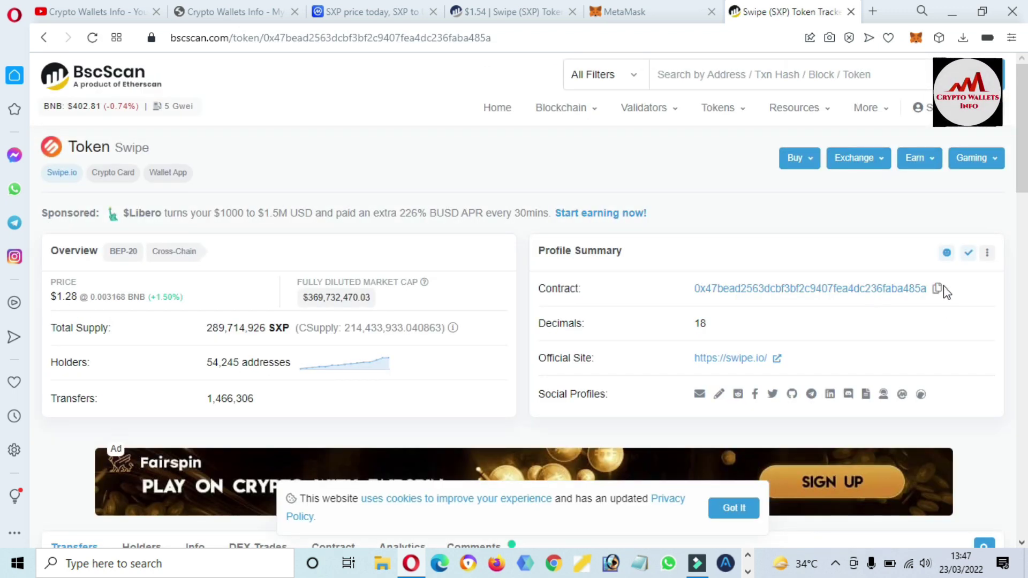
- Copy the SXP contract address, then switch MetaMask to Binance Smart Chain Mainnet
{"action": "left_click", "coordinate": [936, 289]}
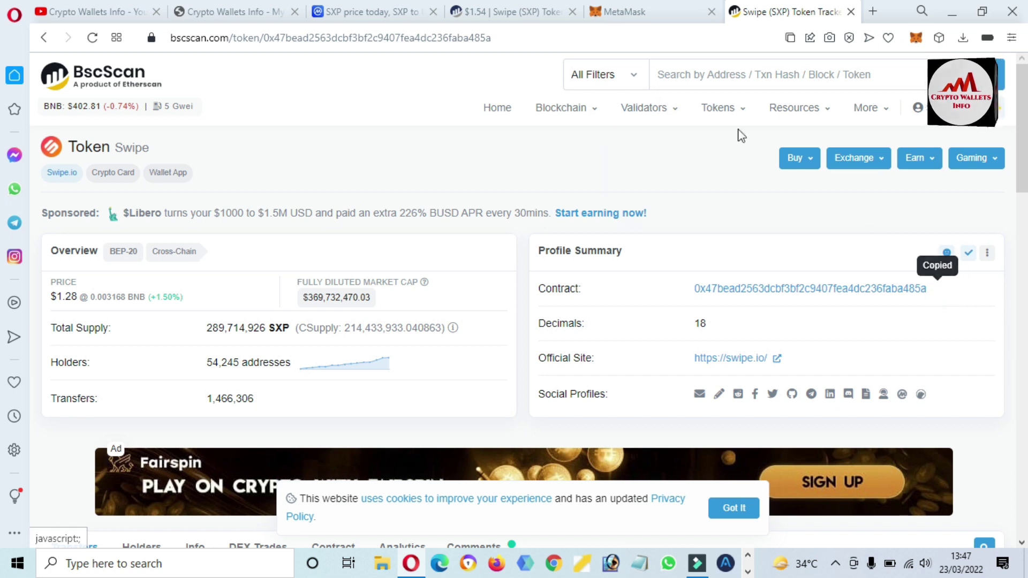
{"action": "left_click", "coordinate": [659, 9]}
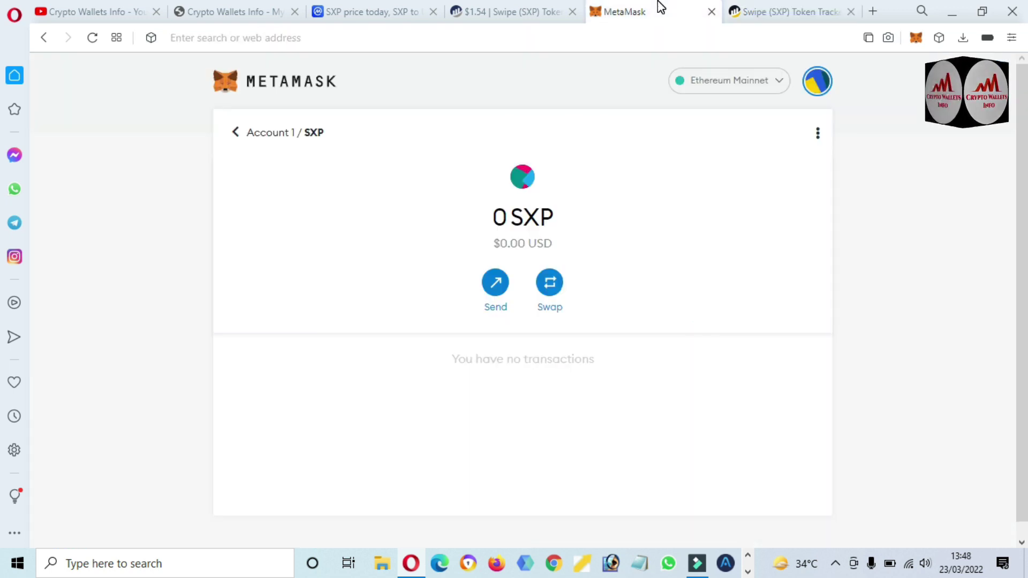
{"action": "left_click", "coordinate": [772, 83]}
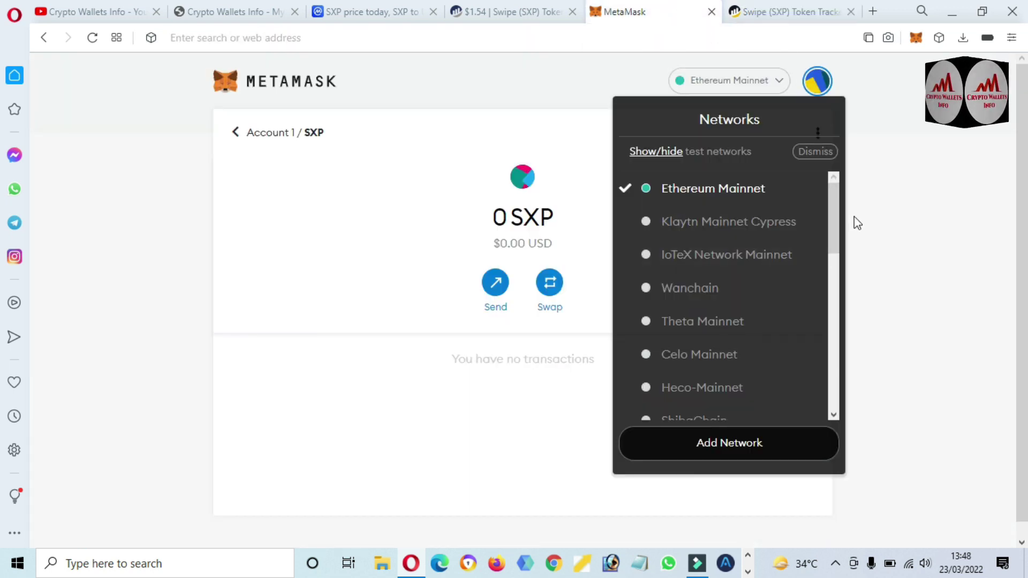
{"action": "mouse_move", "coordinate": [834, 213]}
{"action": "left_mouse_down"}
{"action": "mouse_move", "coordinate": [834, 291]}
{"action": "mouse_move", "coordinate": [847, 347]}
{"action": "left_mouse_up"}
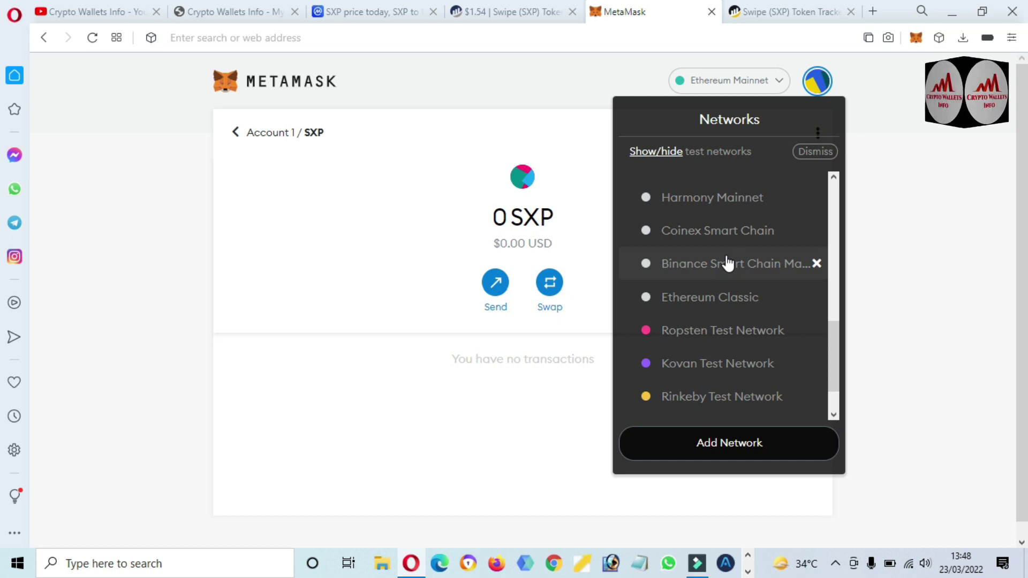
{"action": "left_click", "coordinate": [727, 263]}
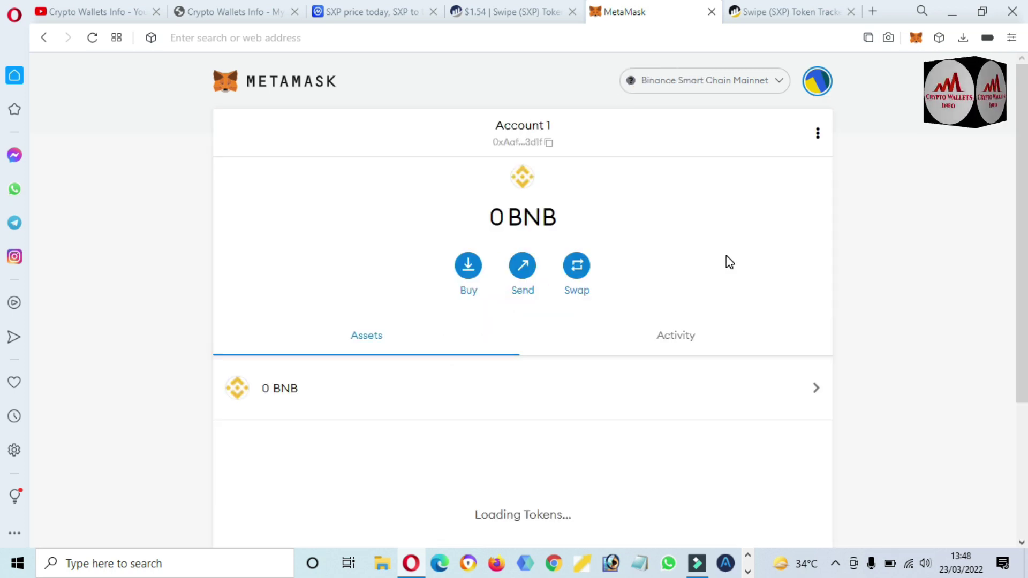
{"action": "scroll", "coordinate": [803, 478], "scroll_direction": "down", "scroll_amount": 10}
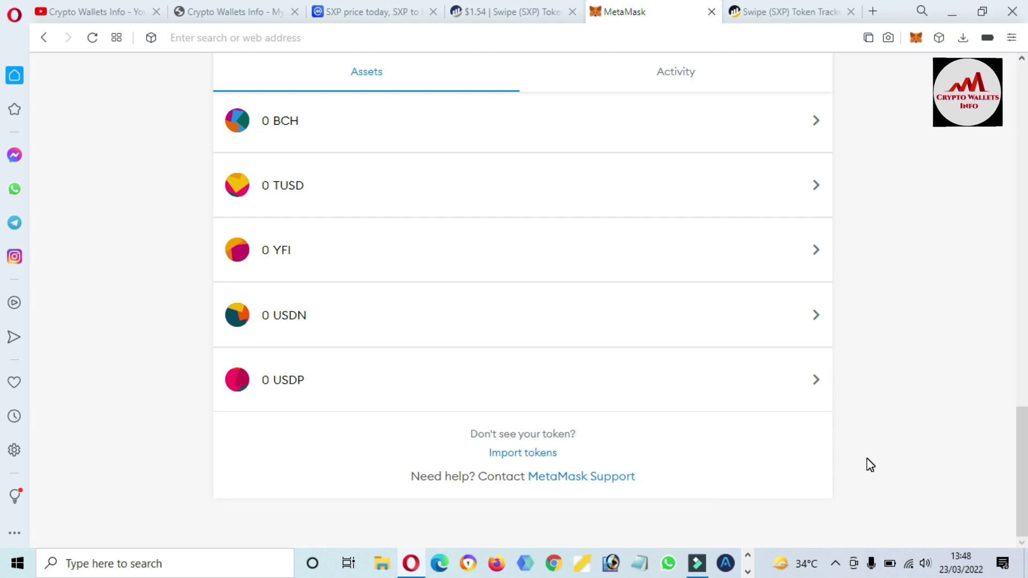
- Import SXP as a custom token on Binance Smart Chain using the pasted contract address
{"action": "left_click", "coordinate": [523, 453]}
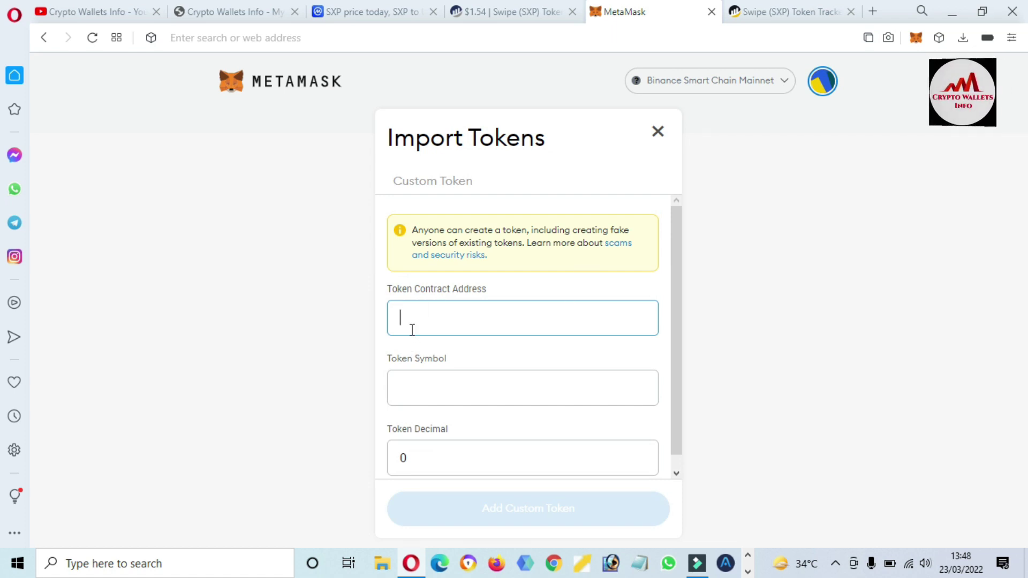
{"action": "key", "text": "ctrl+v"}
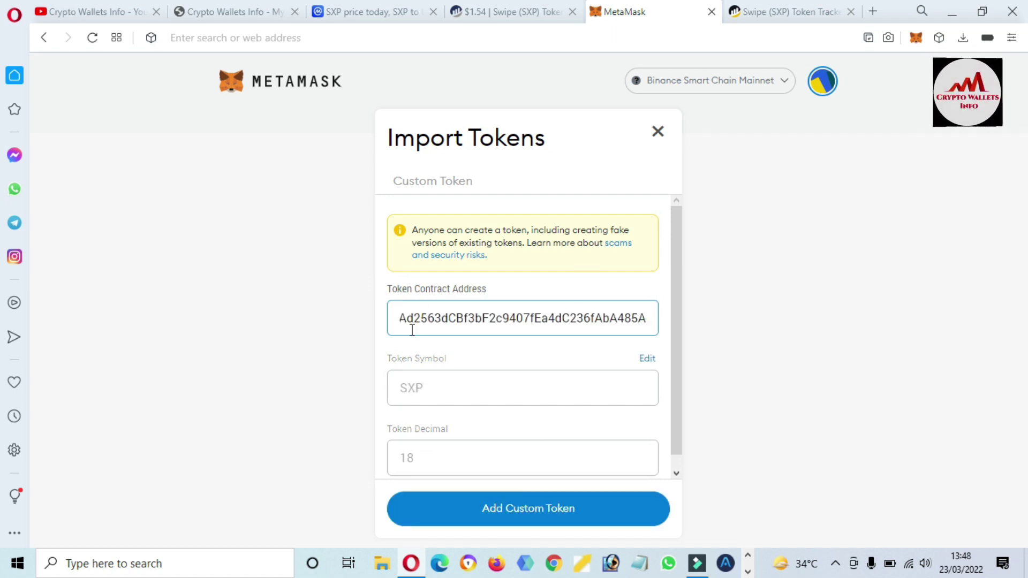
{"action": "scroll", "coordinate": [673, 284], "scroll_direction": "down", "scroll_amount": 1}
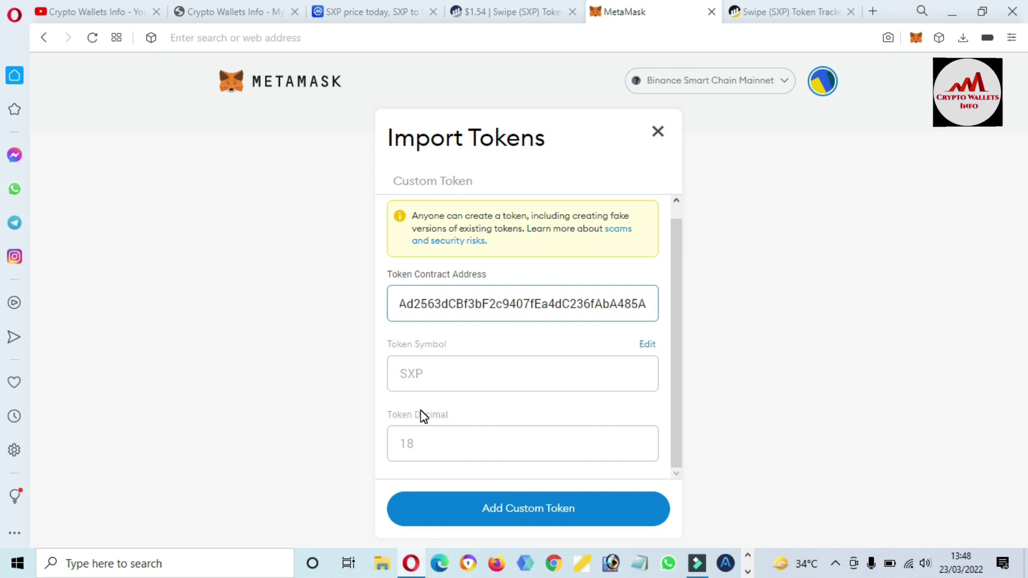
{"action": "left_click", "coordinate": [529, 514]}
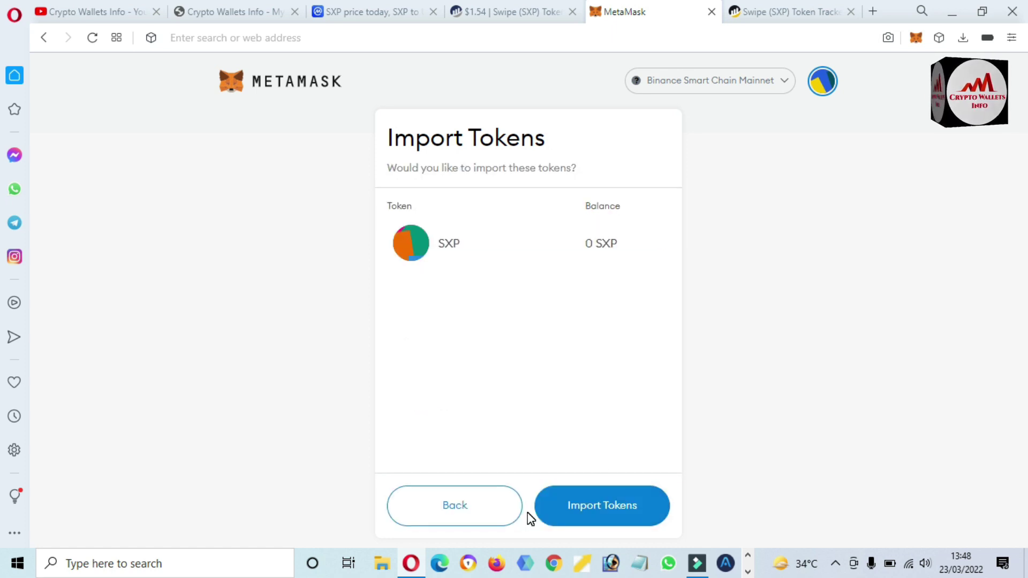
{"action": "left_click", "coordinate": [648, 503]}
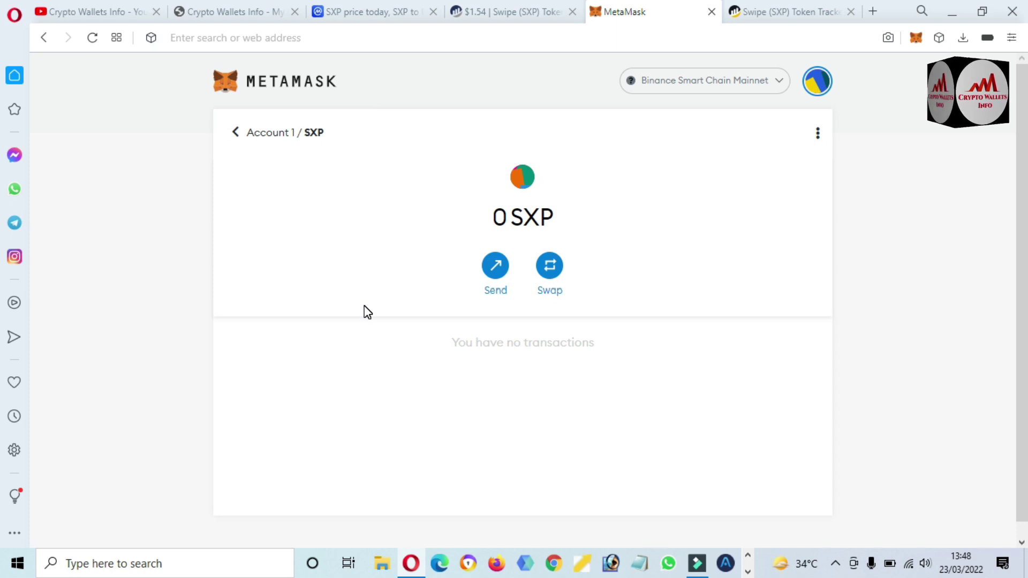
{"action": "left_click", "coordinate": [258, 134]}
{"action": "scroll", "coordinate": [514, 289], "scroll_direction": "down", "scroll_amount": 2}
{"action": "scroll", "coordinate": [316, 438], "scroll_direction": "down", "scroll_amount": 10}
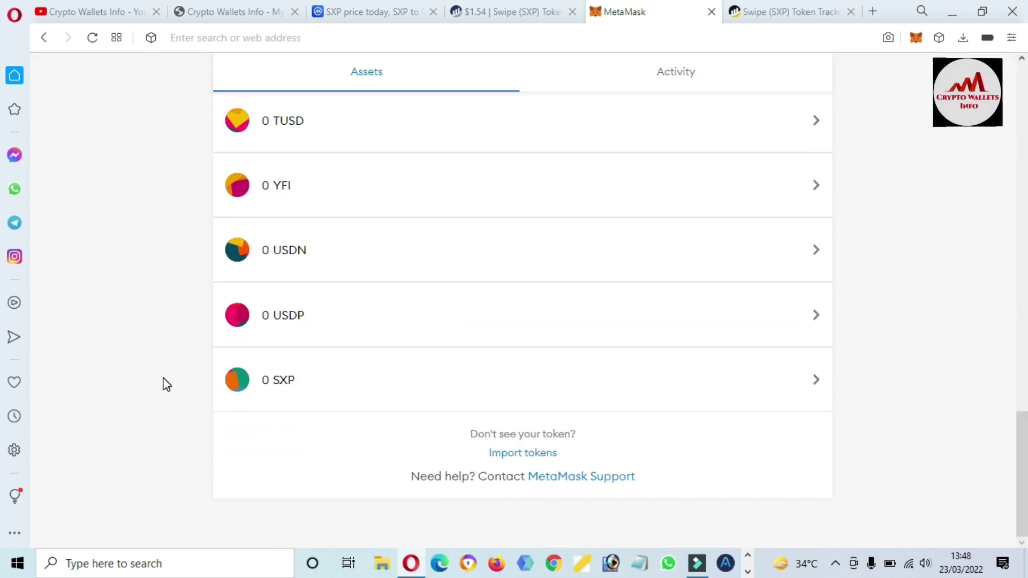
{"action": "left_click_drag", "start_coordinate": [262, 380], "coordinate": [323, 379]}
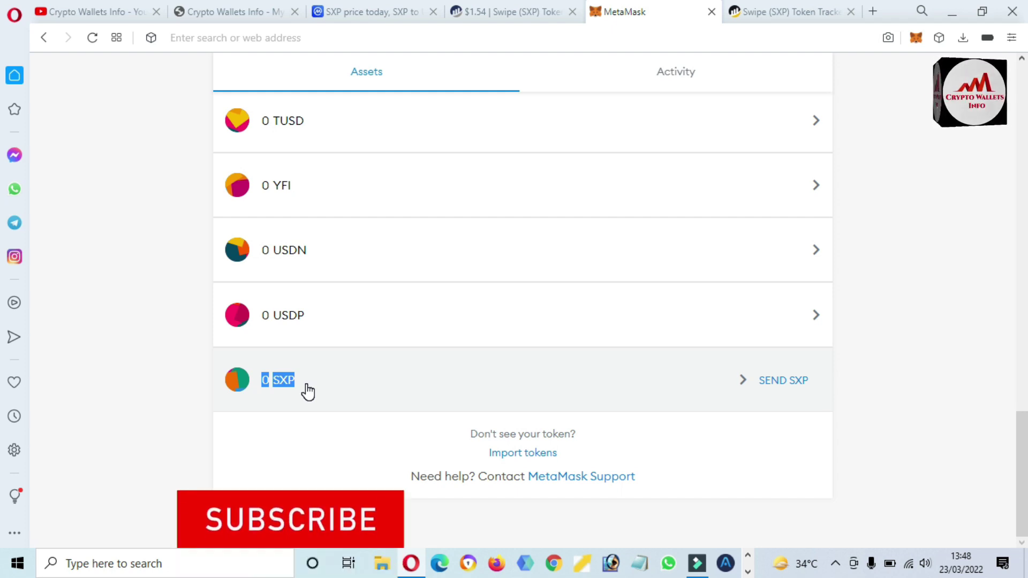
{"action": "left_click", "coordinate": [358, 387]}
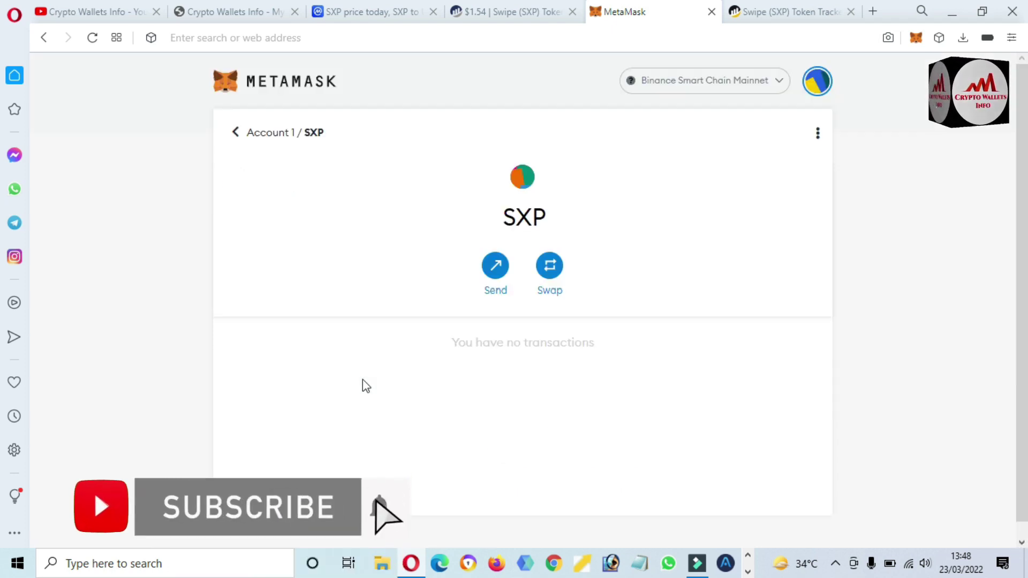
{"action": "left_click", "coordinate": [818, 134]}
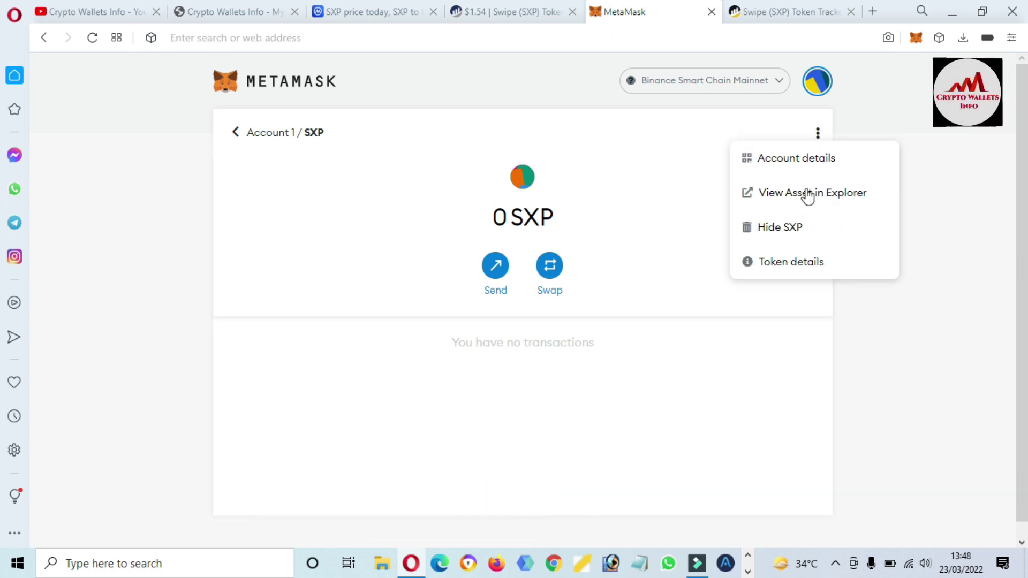
{"action": "left_click", "coordinate": [806, 164]}
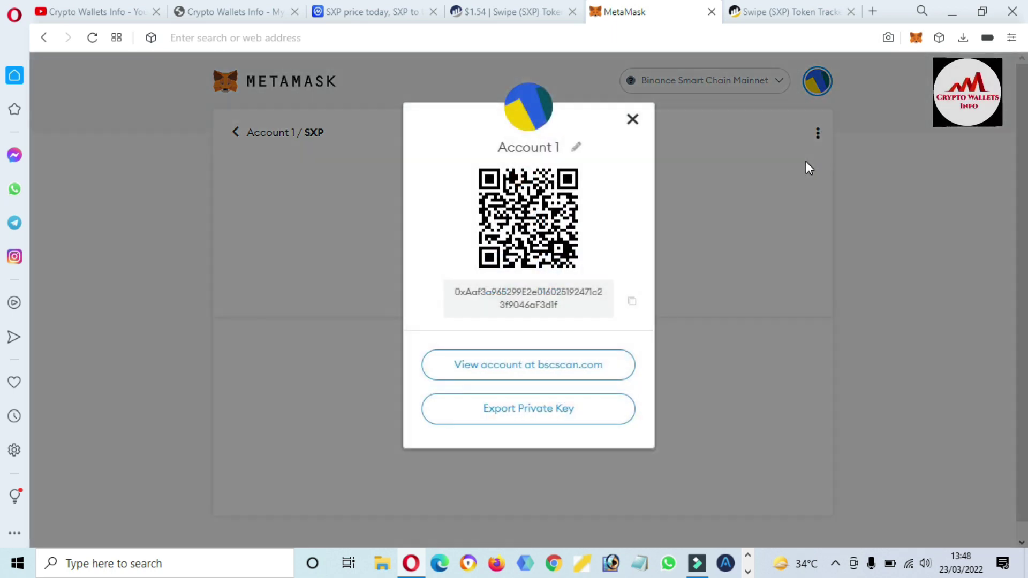
{"action": "left_click", "coordinate": [541, 415]}
{"action": "left_click", "coordinate": [487, 281]}
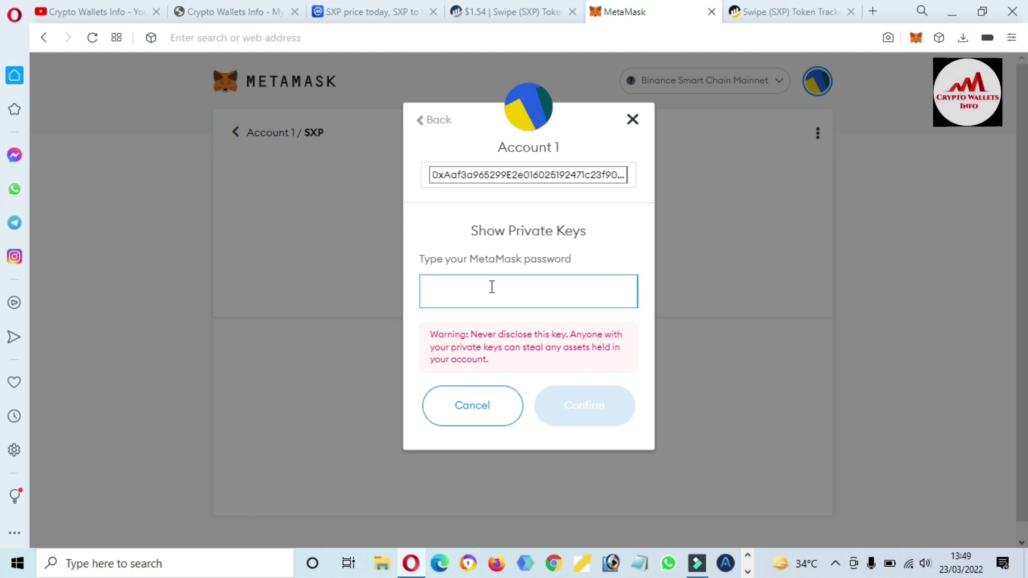
- Close the private key screen and return to the Crypto Wallets Info YouTube channel home page
{"action": "left_click", "coordinate": [632, 120]}
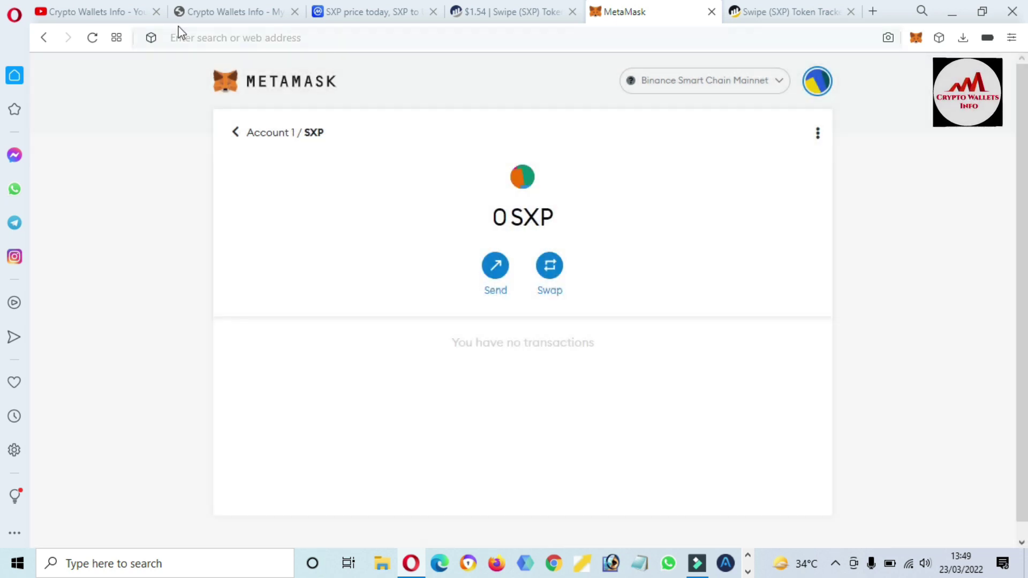
{"action": "left_click", "coordinate": [99, 12]}
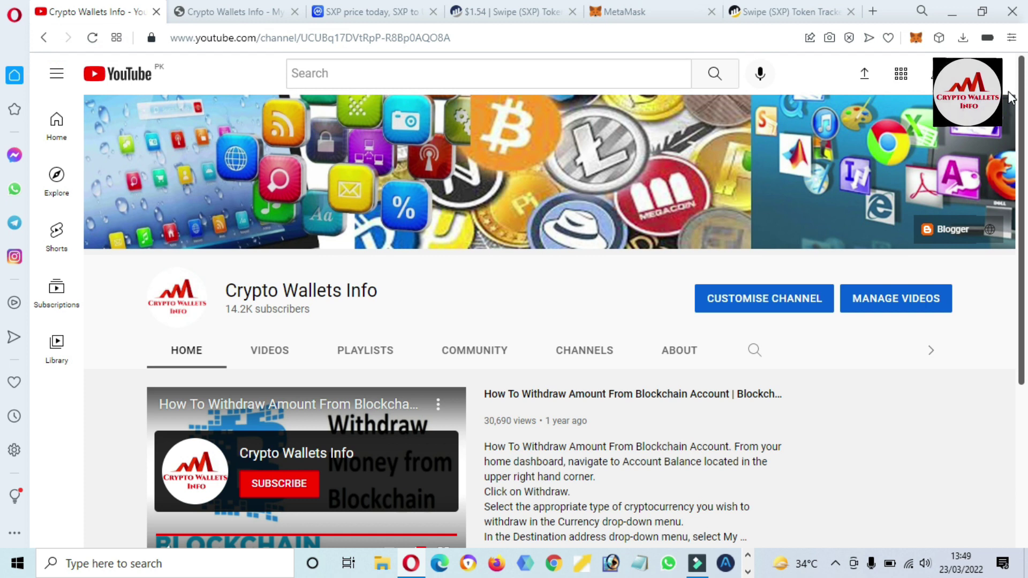
{"action": "scroll", "coordinate": [57, 268], "scroll_direction": "down", "scroll_amount": 4}
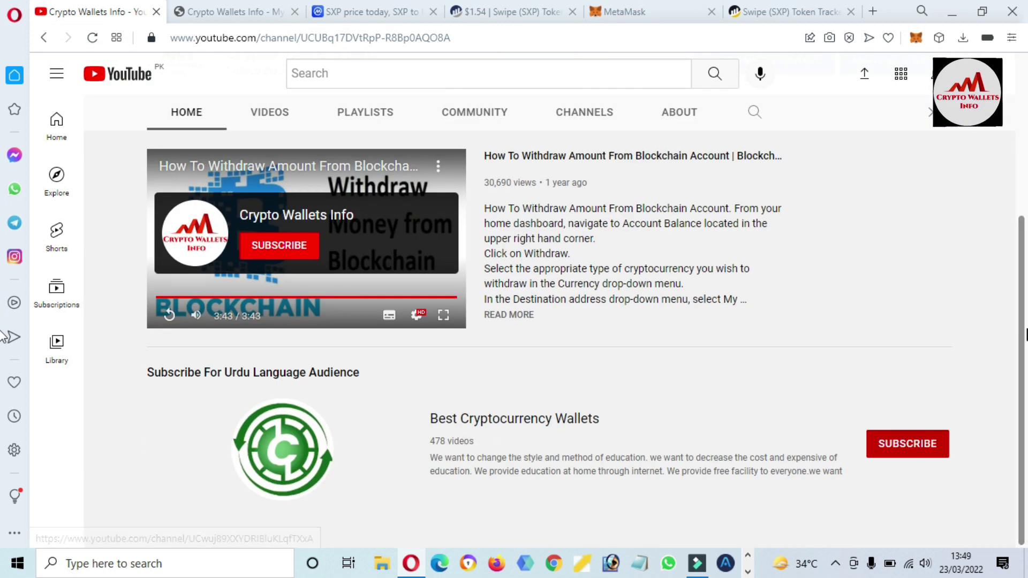
{"action": "scroll", "coordinate": [2, 336], "scroll_direction": "up", "scroll_amount": 4}
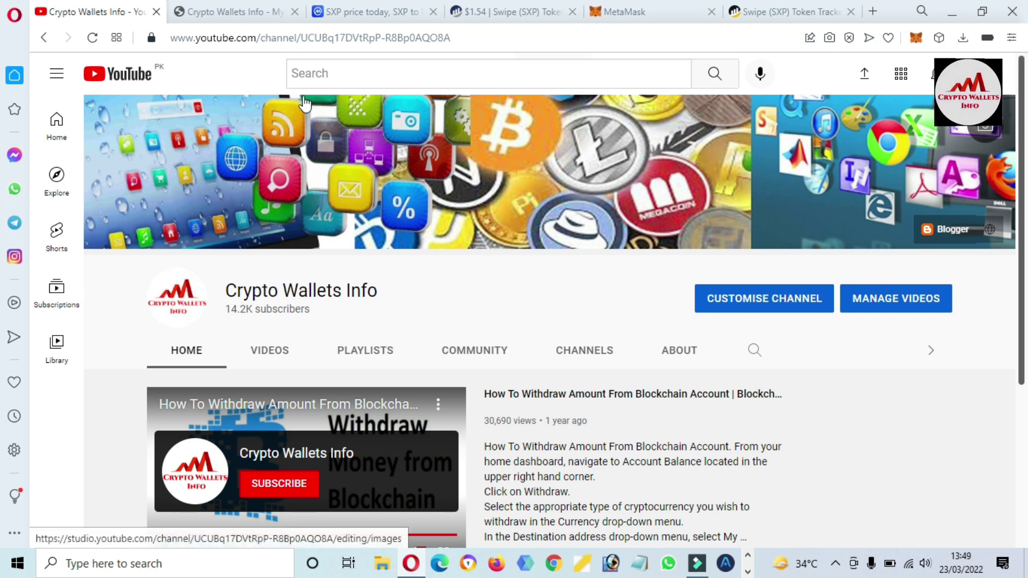
- Switch to the cryptowalletsinfo.com tab and scroll its latest BTT wallet guides
{"action": "left_click", "coordinate": [235, 6]}
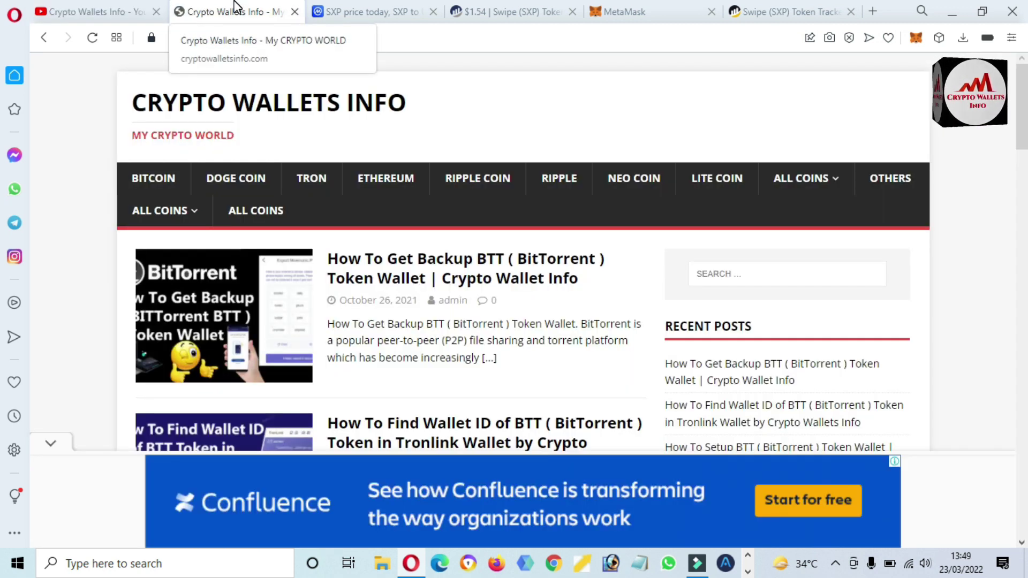
{"action": "scroll", "coordinate": [2, 112], "scroll_direction": "down", "scroll_amount": 1}
{"action": "scroll", "coordinate": [3, 112], "scroll_direction": "down", "scroll_amount": 1}
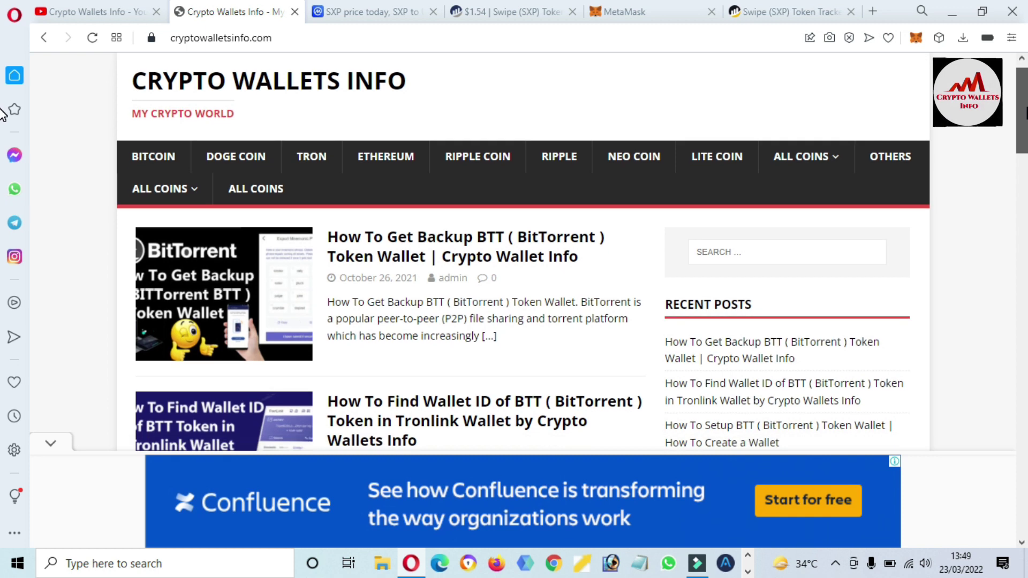